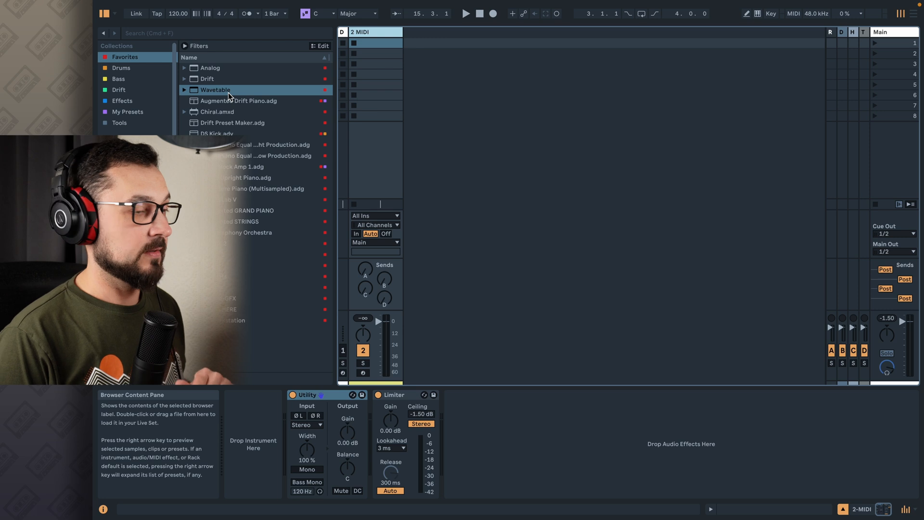
# Load Wavetable onto a new track with oscillator 1's wavetable position at 49%, and fold the device.
pyautogui.moveTo(228, 92); pyautogui.dragTo(420, 61)
pyautogui.moveTo(356, 464); pyautogui.dragTo(356, 435)
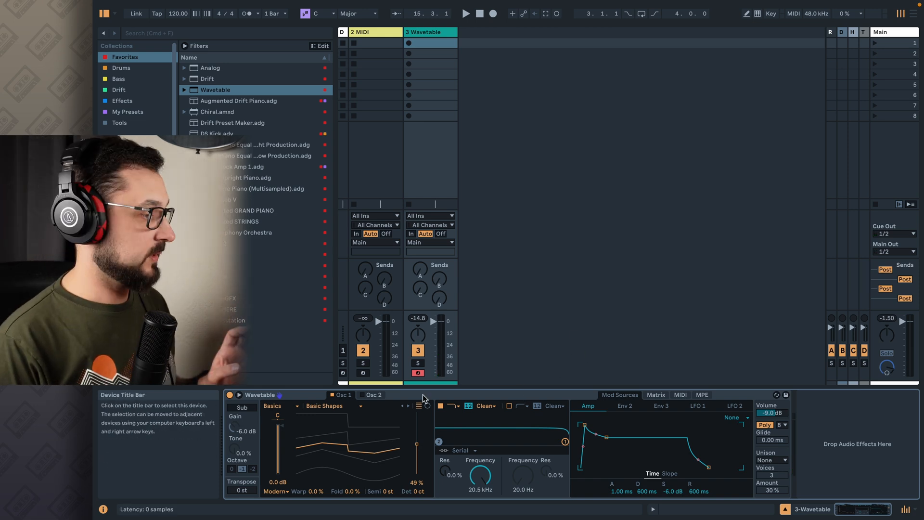
pyautogui.doubleClick(458, 395)
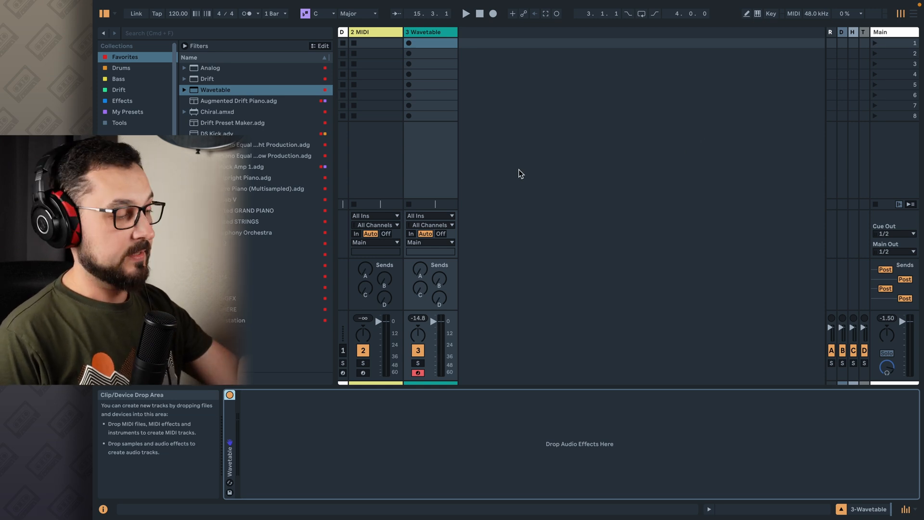
# Search the browser for the Tuner and add it after Wavetable.
pyautogui.press('super+f')
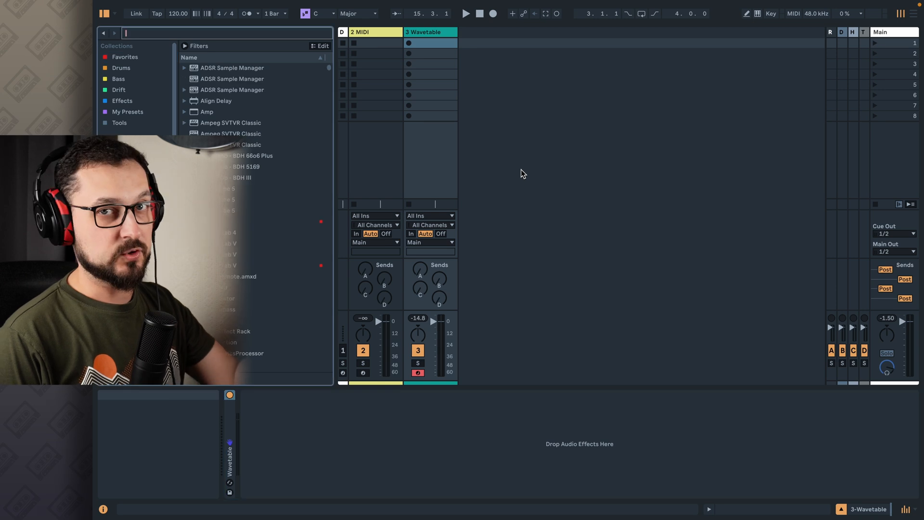
pyautogui.write('tune')
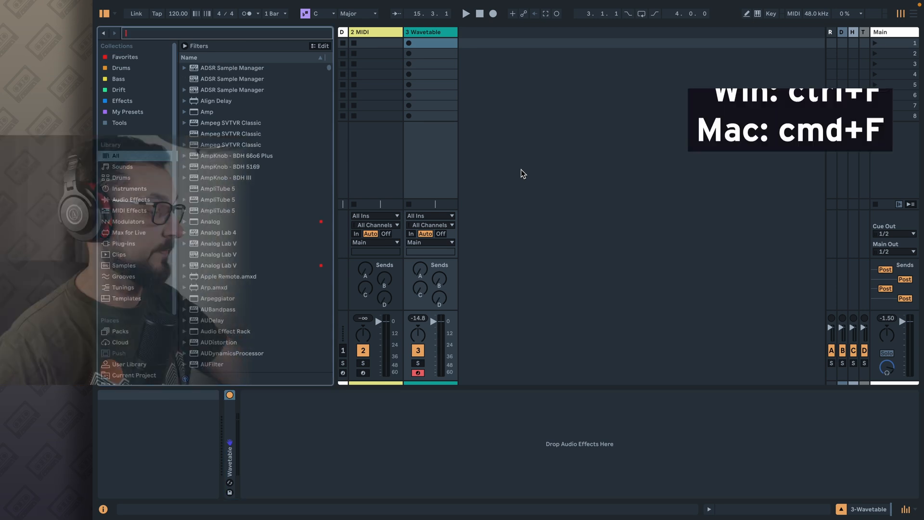
pyautogui.write('r')
pyautogui.press('Down')
pyautogui.moveTo(226, 114); pyautogui.dragTo(365, 487)
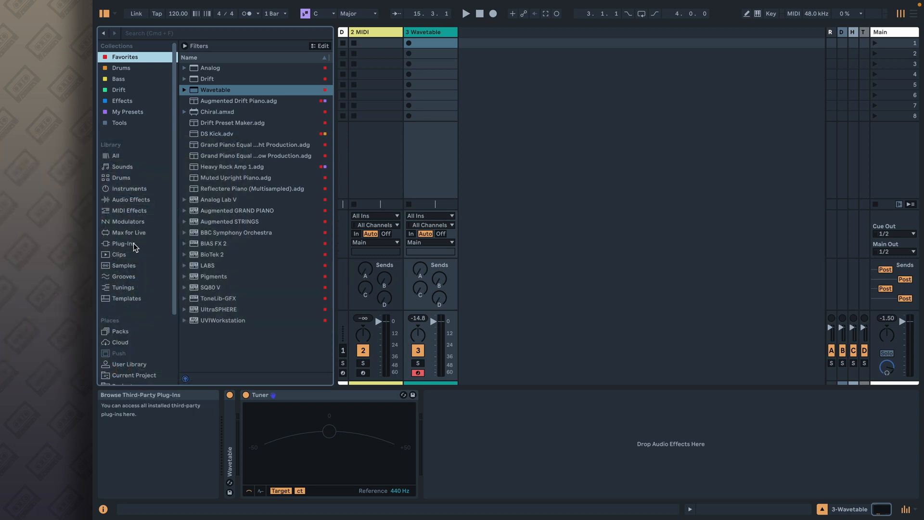
# Insert the Shifter audio effect between Wavetable and the Tuner.
pyautogui.click(133, 198)
pyautogui.scroll(-3, 221, 289)
pyautogui.moveTo(202, 301); pyautogui.dragTo(240, 413)
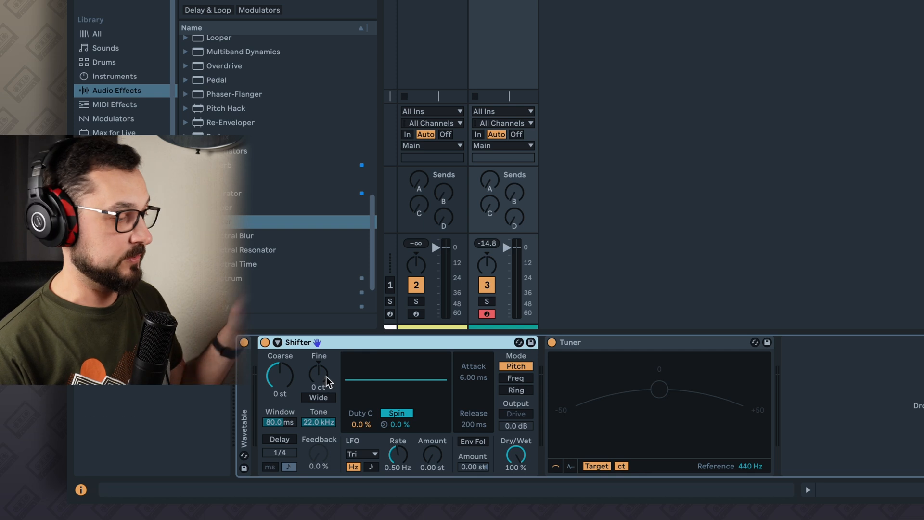
# Try the Shifter's LFO at a 0.44 Hz rate with a 0.61 st amount, and reset both values.
pyautogui.moveTo(321, 376)
pyautogui.mouseDown()
pyautogui.moveTo(321, 367)
pyautogui.moveTo(321, 403)
pyautogui.moveTo(321, 316)
pyautogui.moveTo(321, 436)
pyautogui.moveTo(321, 316)
pyautogui.moveTo(321, 376)
pyautogui.mouseUp()
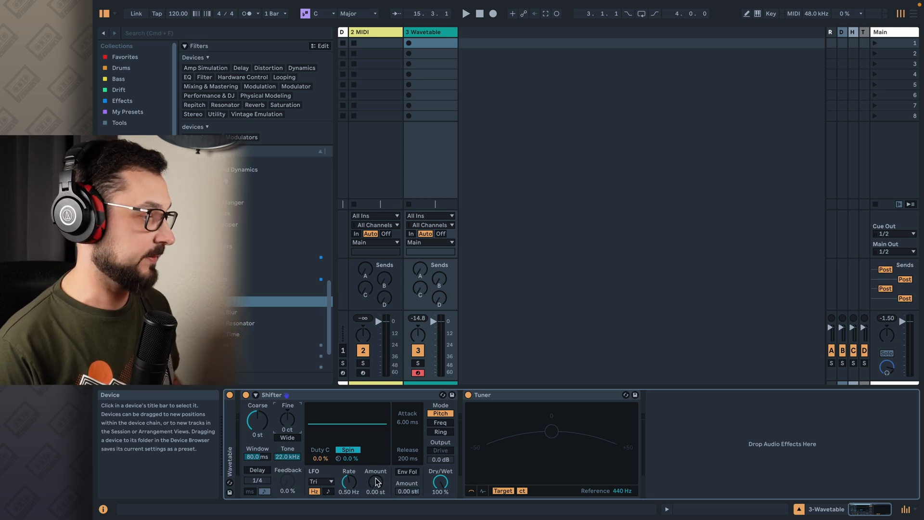
pyautogui.moveTo(374, 482); pyautogui.dragTo(352, 486)
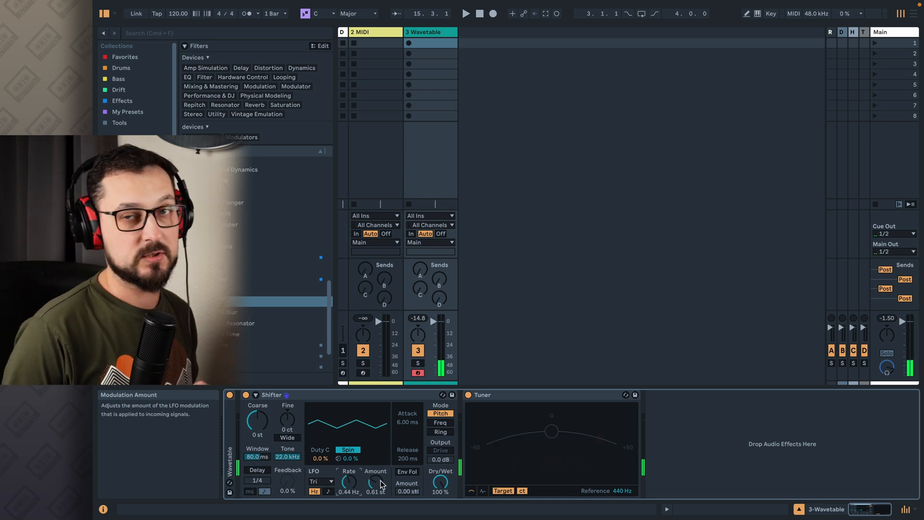
pyautogui.doubleClick(381, 484)
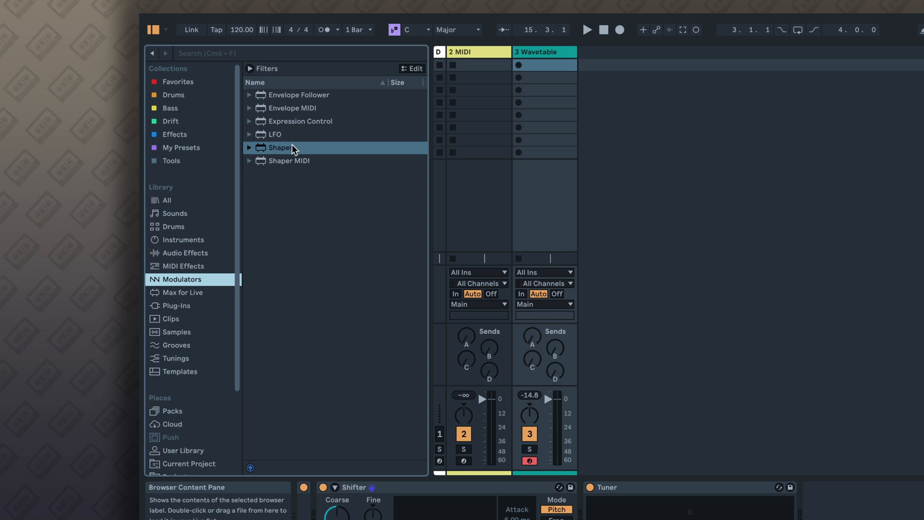
# Insert the Shaper modulator between Shifter and Tuner and map it to Shifter's fine pitch.
pyautogui.moveTo(293, 149); pyautogui.dragTo(524, 436)
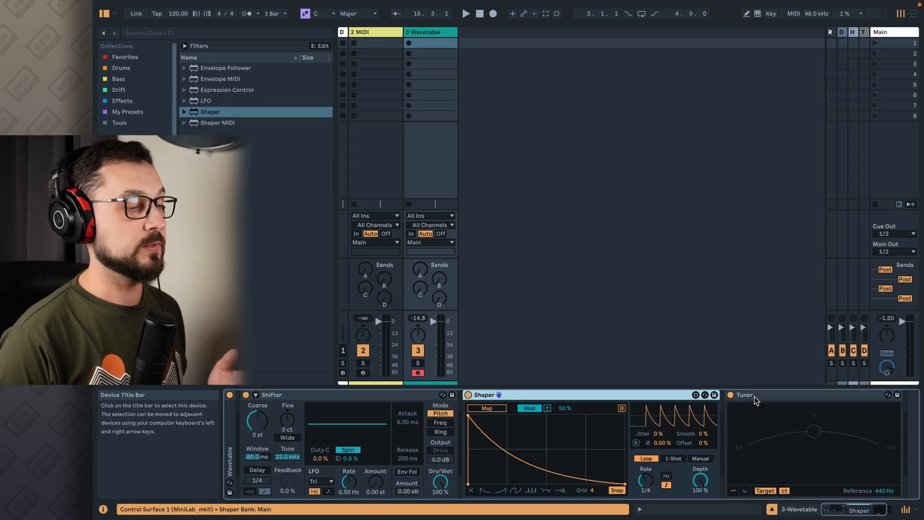
pyautogui.click(487, 408)
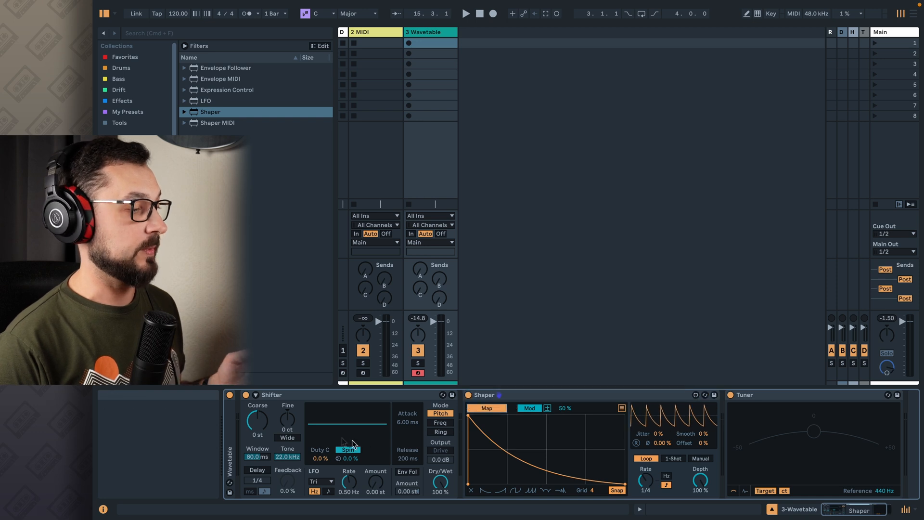
pyautogui.click(287, 418)
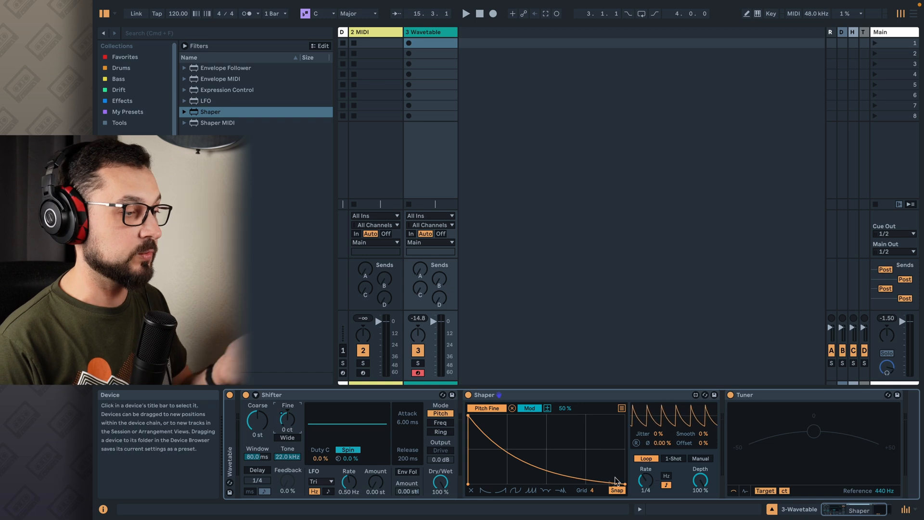
# Clear the Shaper's curve and shape a flat line with a shallow rounded dip in the last quarter of the grid.
pyautogui.click(532, 490)
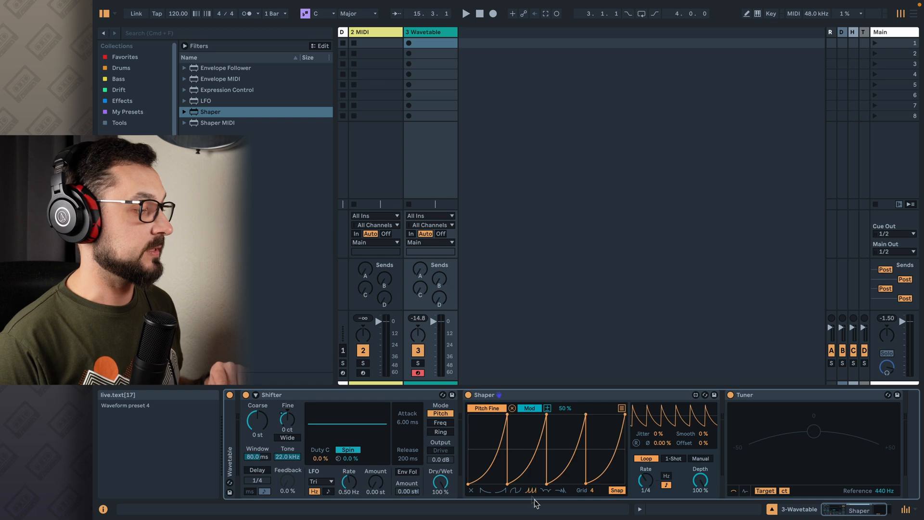
pyautogui.click(471, 491)
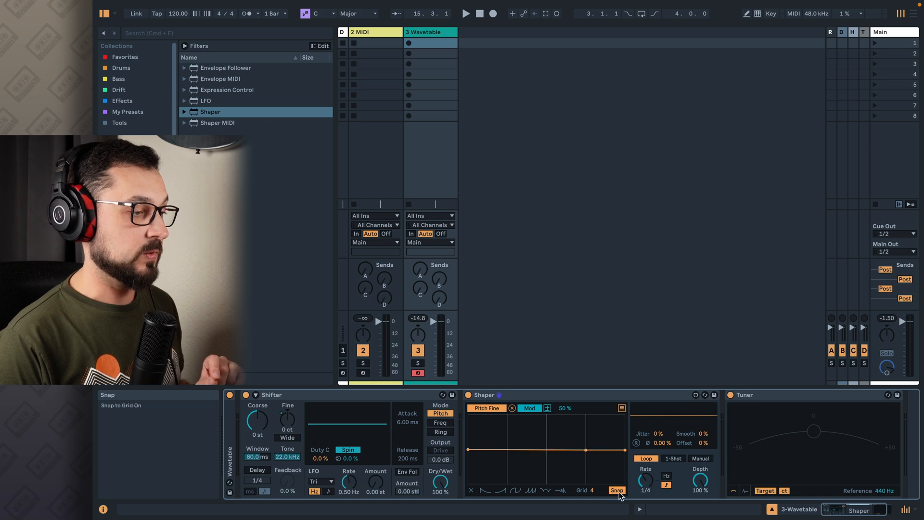
pyautogui.click(605, 451)
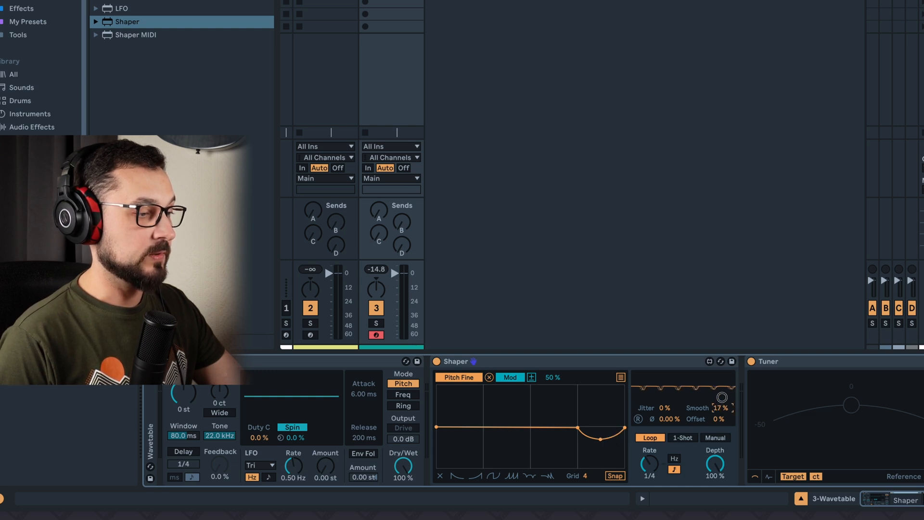
# Try out the Shaper's smoothing and jitter, and set Jitter to 7% and Smooth to 39%.
pyautogui.moveTo(724, 390); pyautogui.dragTo(723, 386)
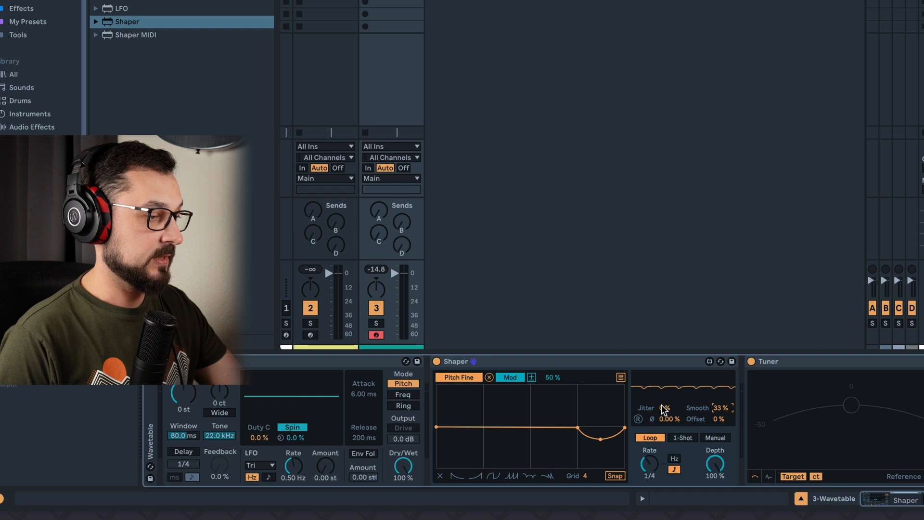
pyautogui.moveTo(662, 400); pyautogui.dragTo(661, 395)
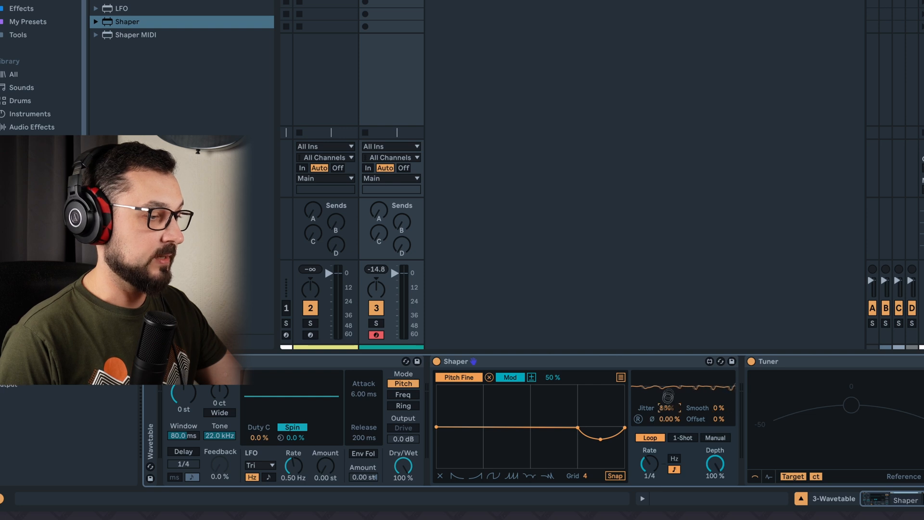
pyautogui.moveTo(674, 379); pyautogui.dragTo(674, 383)
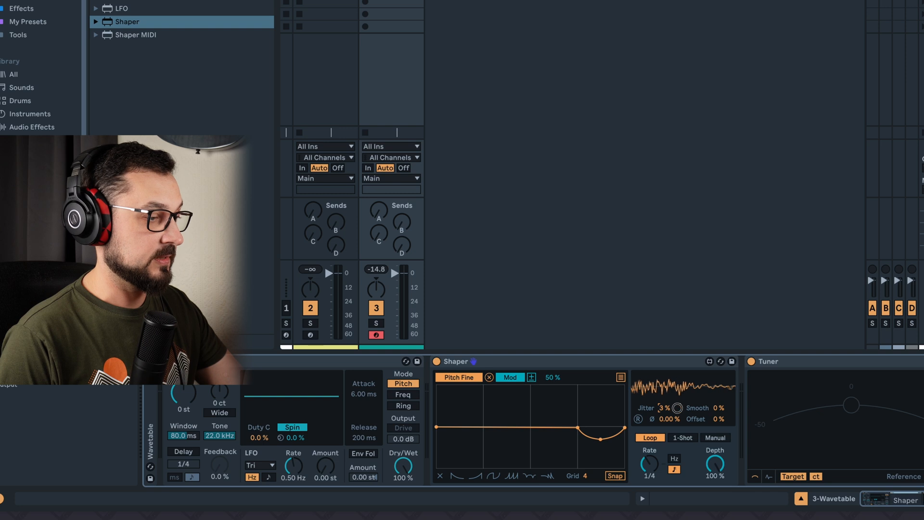
pyautogui.moveTo(677, 406); pyautogui.dragTo(677, 403)
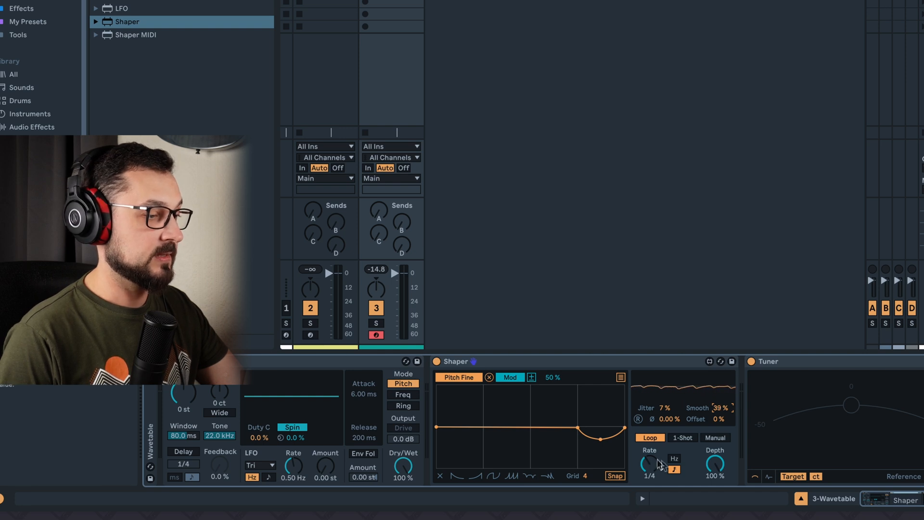
# Switch the Shaper's rate to Hz at 0.46 Hz and deepen the dip at the end of its curve.
pyautogui.click(674, 460)
pyautogui.click(645, 469)
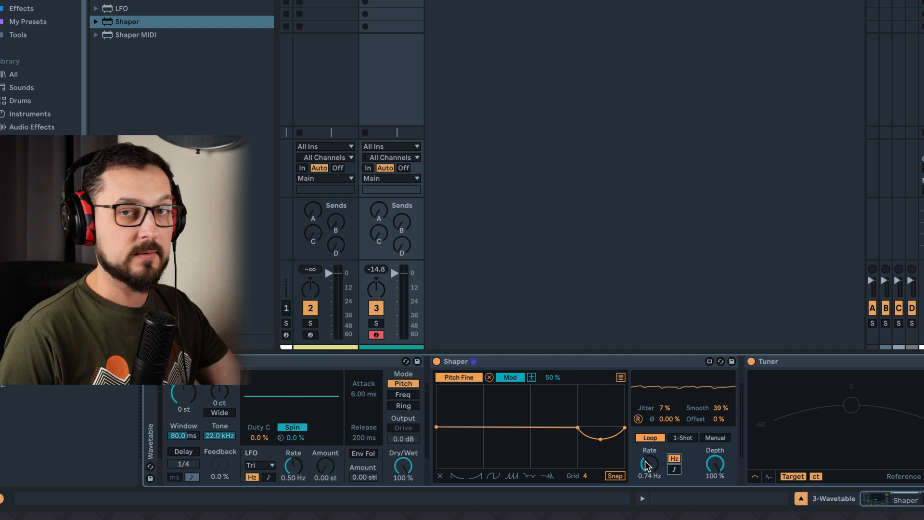
pyautogui.moveTo(644, 470); pyautogui.dragTo(643, 478)
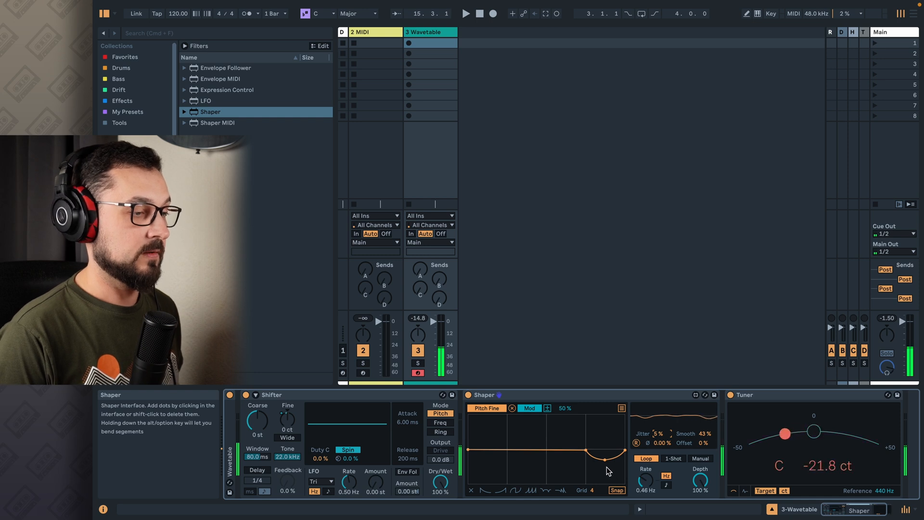
pyautogui.moveTo(607, 464); pyautogui.dragTo(607, 469)
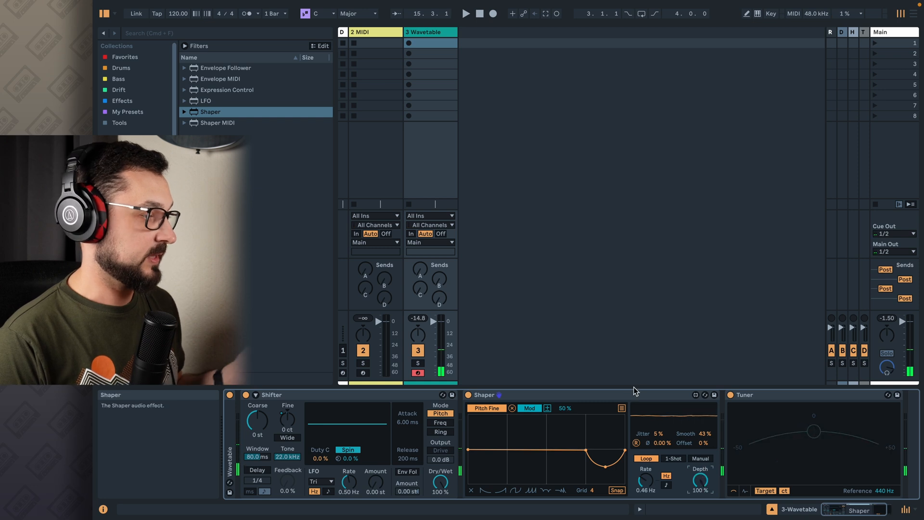
# Group Shifter and Shaper into an audio effect rack and show its macro controls.
pyautogui.click(600, 395)
pyautogui.keyDown('shift'); pyautogui.click(404, 394); pyautogui.keyUp('shift')
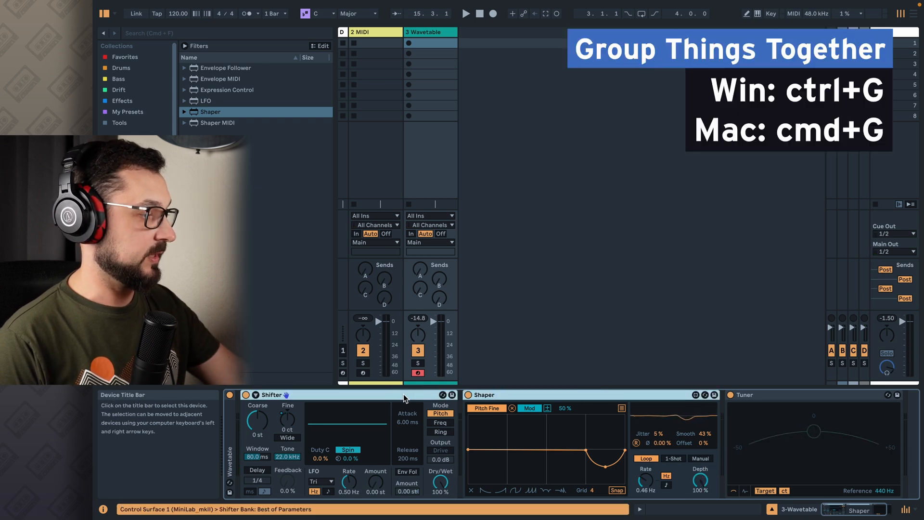
pyautogui.press('super+g')
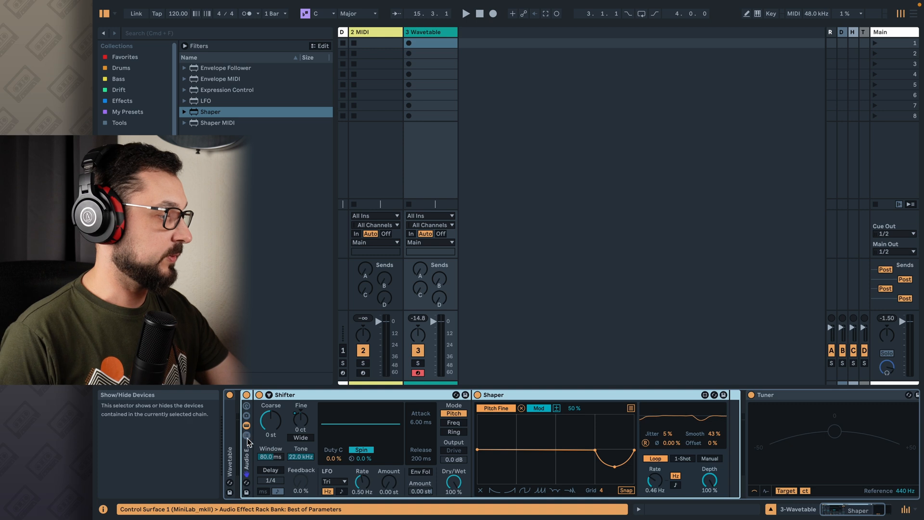
pyautogui.click(246, 406)
pyautogui.click(247, 405)
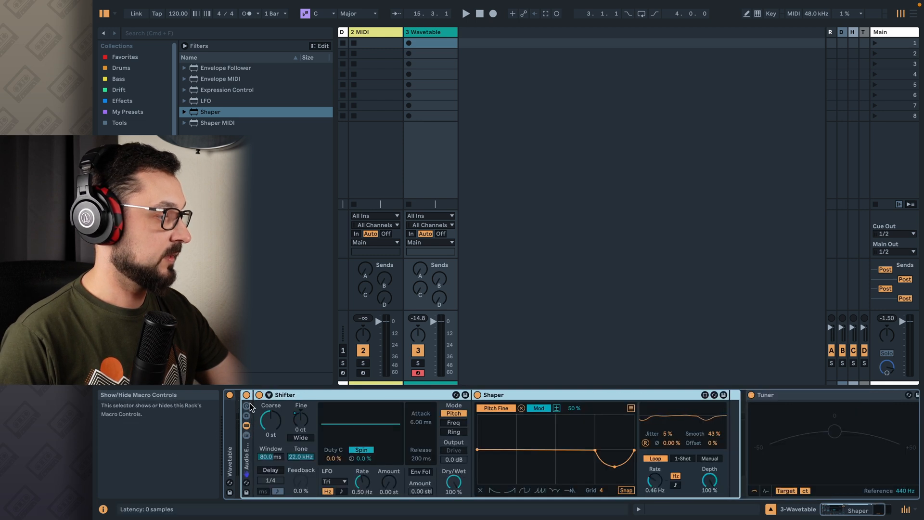
pyautogui.click(248, 405)
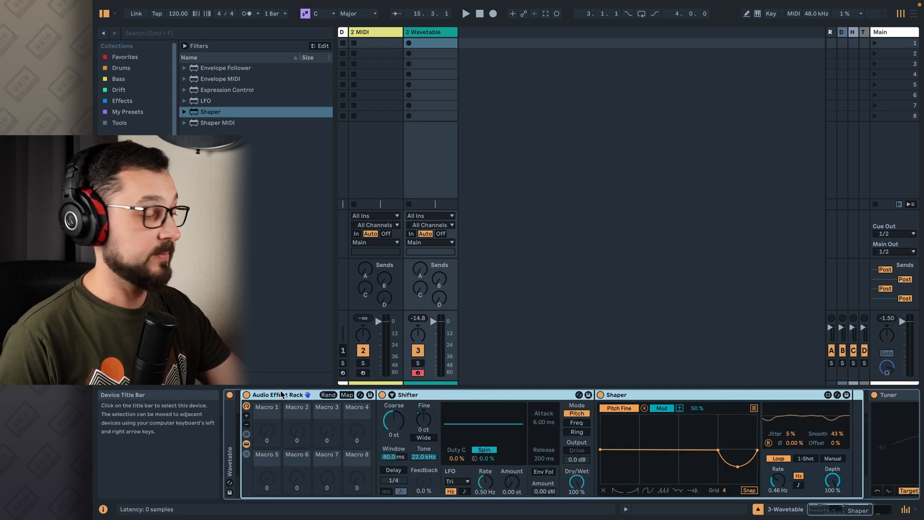
# Rename the rack to Wow and reduce its visible macros to two.
pyautogui.press('super+r')
pyautogui.write('Wow')
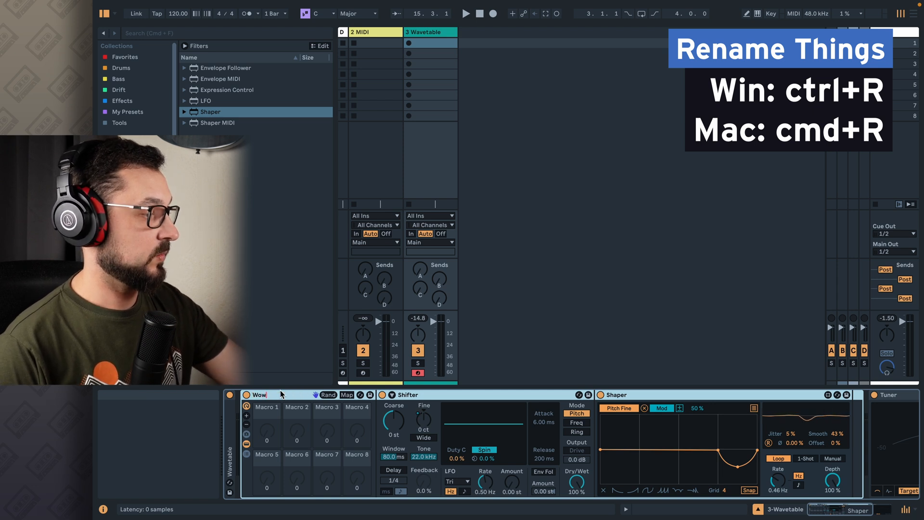
pyautogui.press('Return')
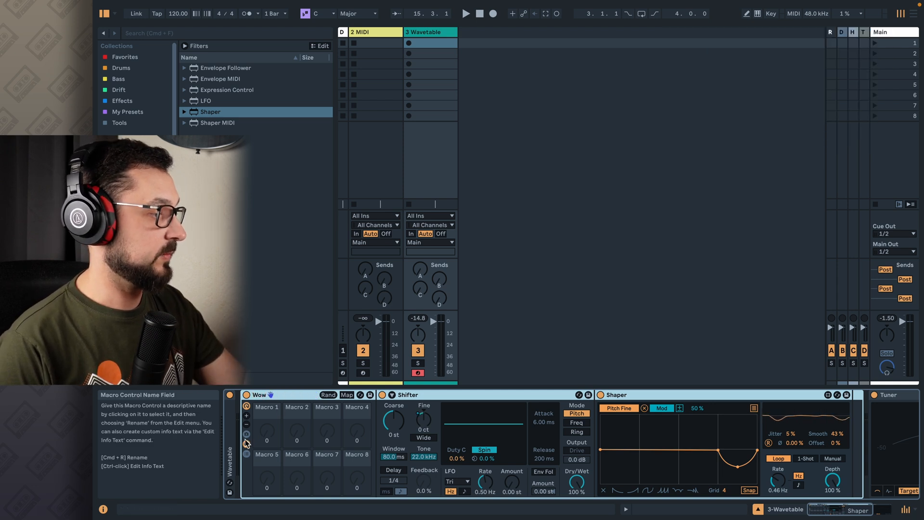
pyautogui.click(246, 424)
pyautogui.click(247, 424)
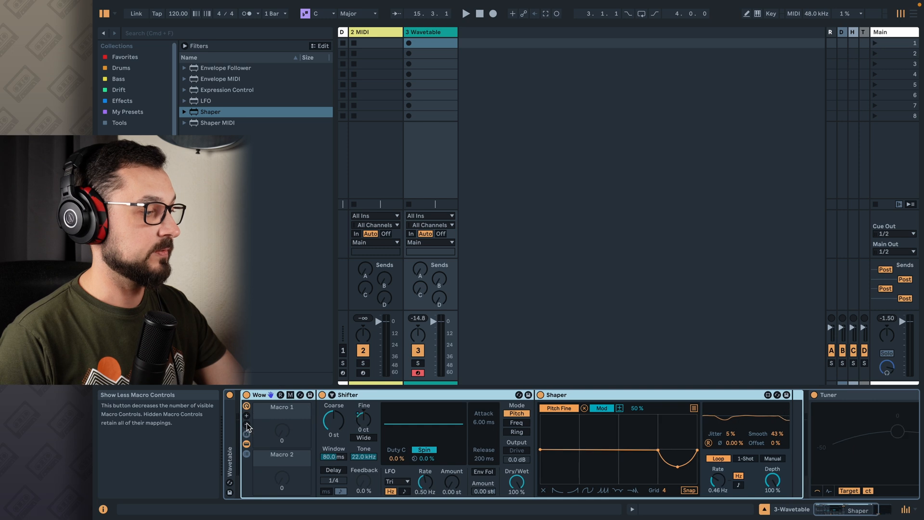
# Map the Shaper's Rate to Macro 1 and its Depth to Macro 2.
pyautogui.click(291, 395)
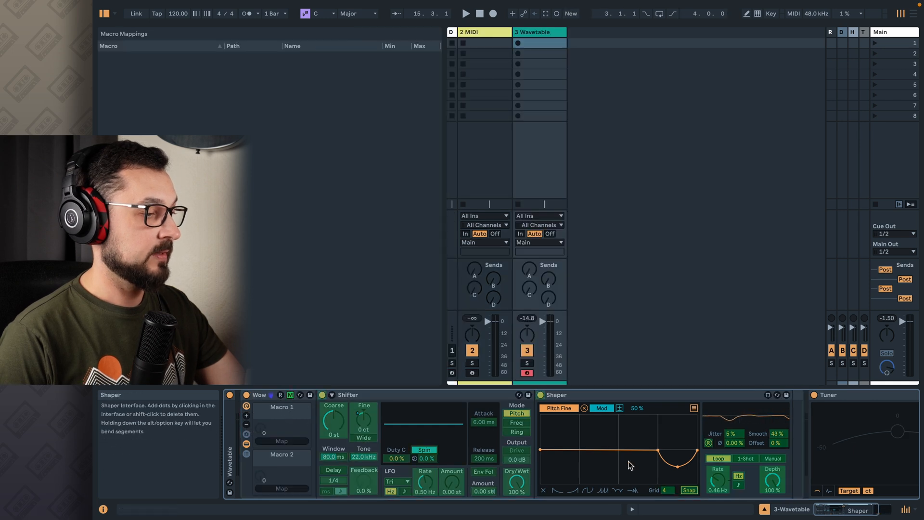
pyautogui.click(300, 441)
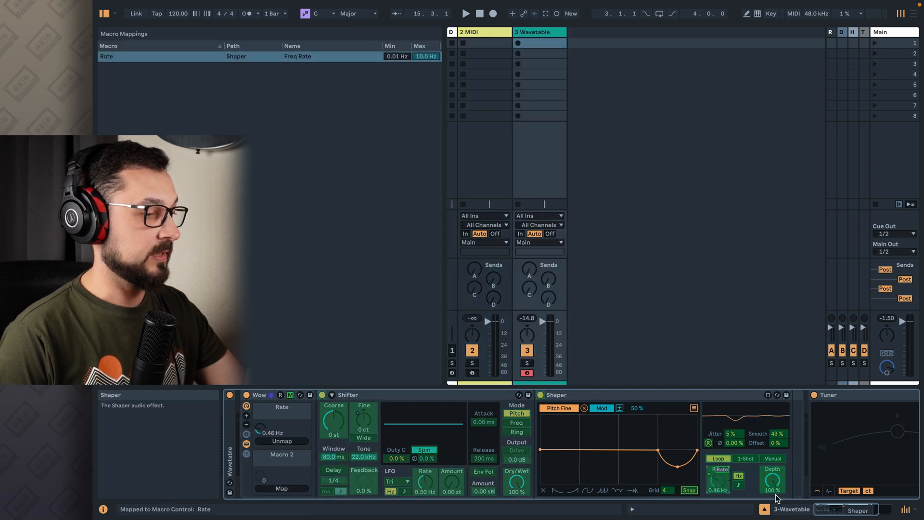
pyautogui.click(283, 488)
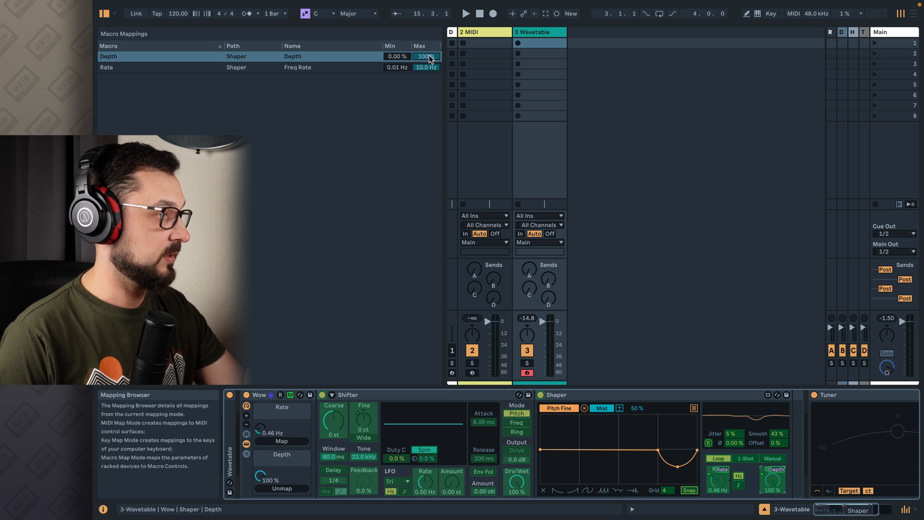
# Limit the Rate macro's mapping range to 0.3–3 Hz, and select the Rate macro's name.
pyautogui.click(400, 68)
pyautogui.write('0.3')
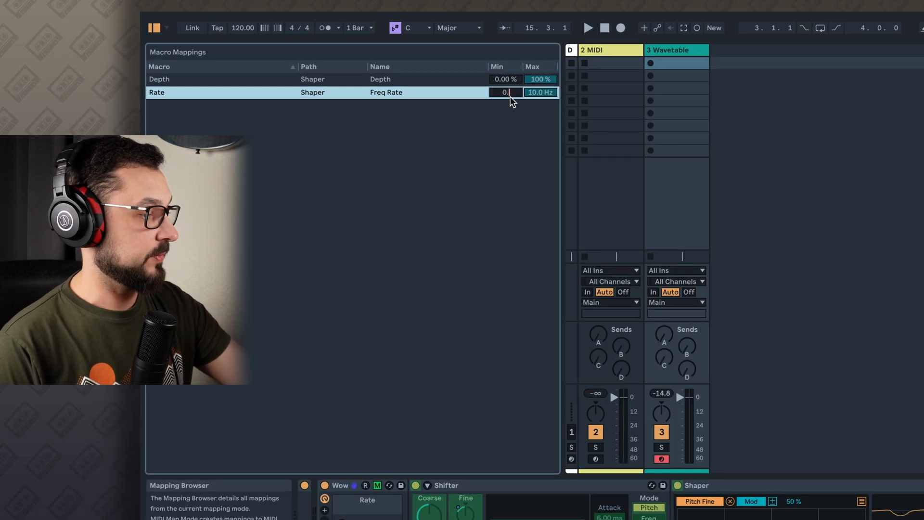
pyautogui.press('Return')
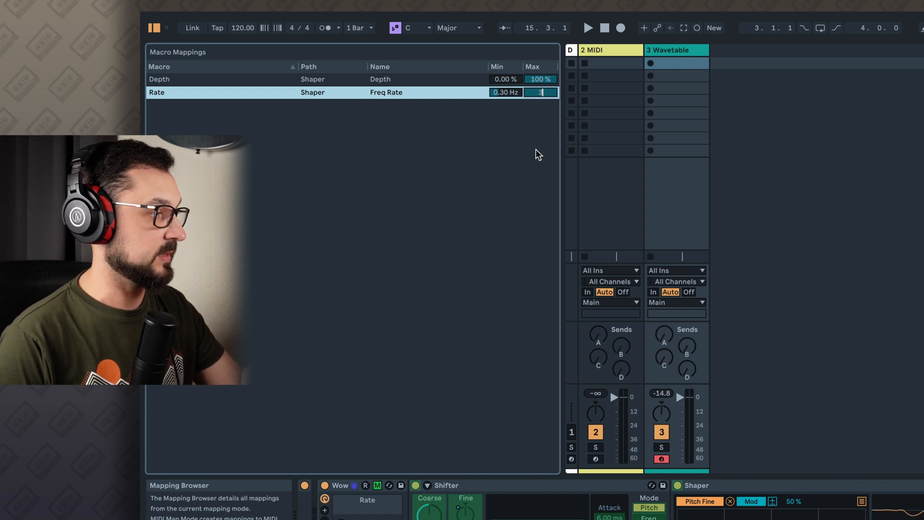
pyautogui.write('3')
pyautogui.press('Return')
pyautogui.click(375, 504)
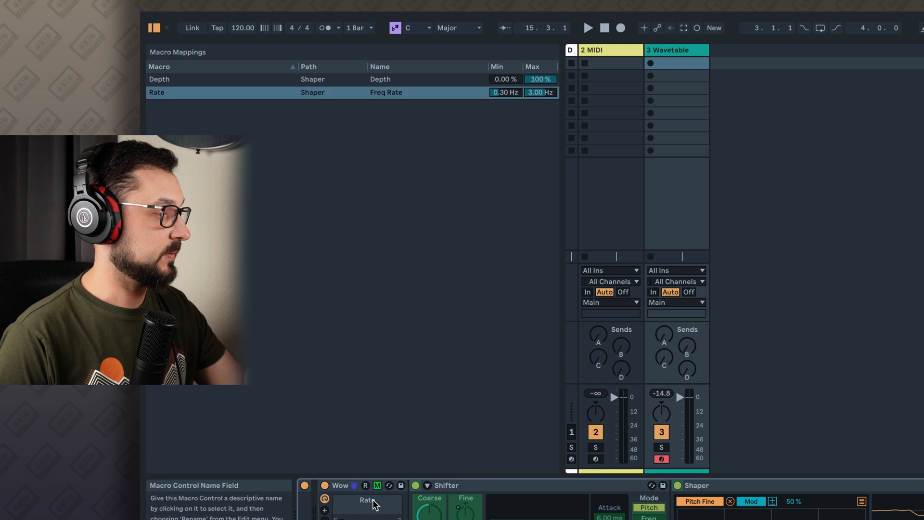
# Rename the Wow rack's macros to Wow Rate and Wow Depth, and hide the devices inside the rack.
pyautogui.write('Wow Rate')
pyautogui.press('Return')
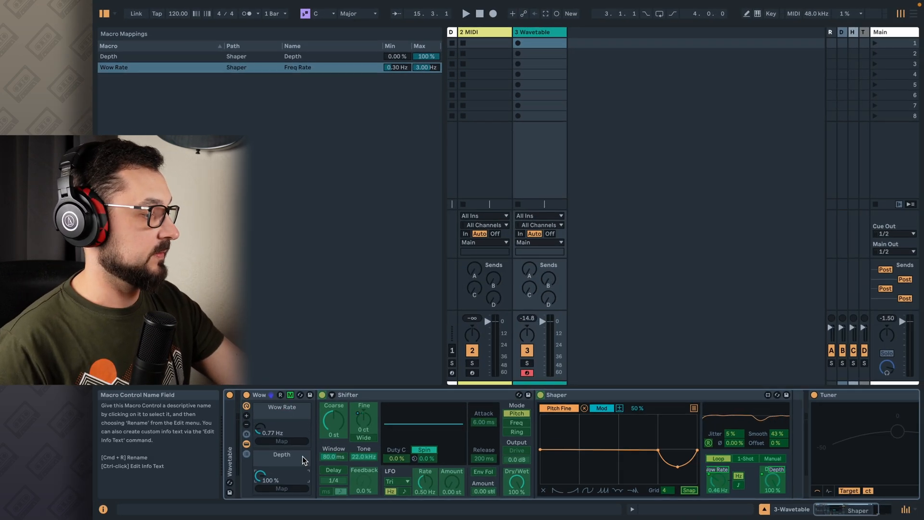
pyautogui.doubleClick(302, 455)
pyautogui.write('Wow De')
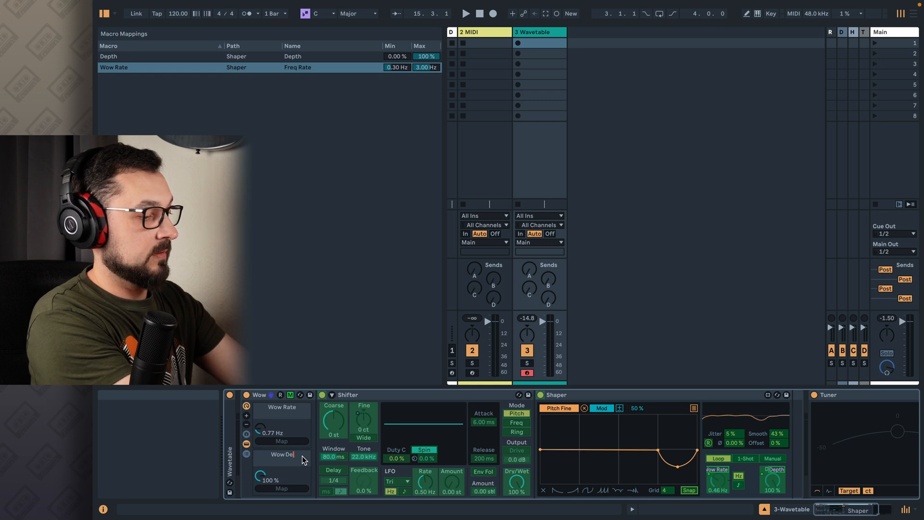
pyautogui.write('pth')
pyautogui.press('Return')
pyautogui.doubleClick(390, 396)
pyautogui.doubleClick(422, 396)
pyautogui.click(246, 444)
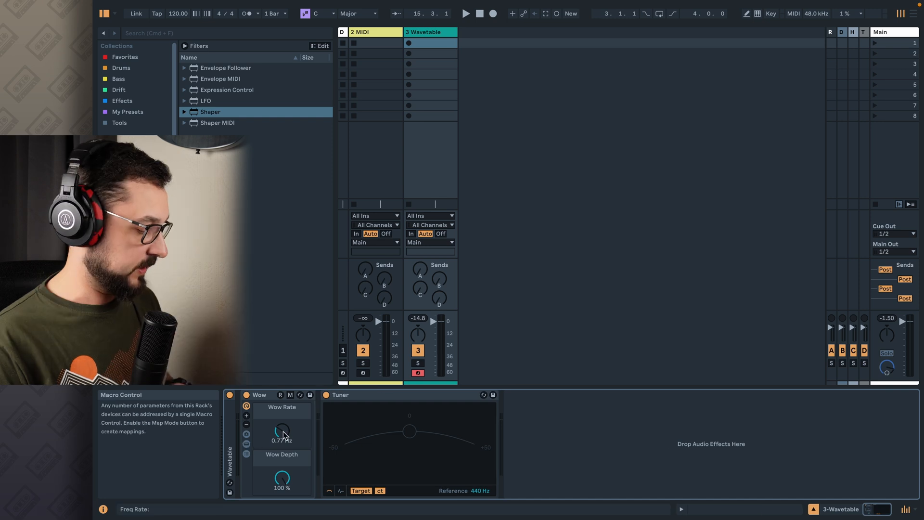
# Try out the Wow macros, ending with Wow Rate at about 0.93 Hz and Wow Depth at about 43.3%.
pyautogui.moveTo(283, 433); pyautogui.dragTo(283, 419)
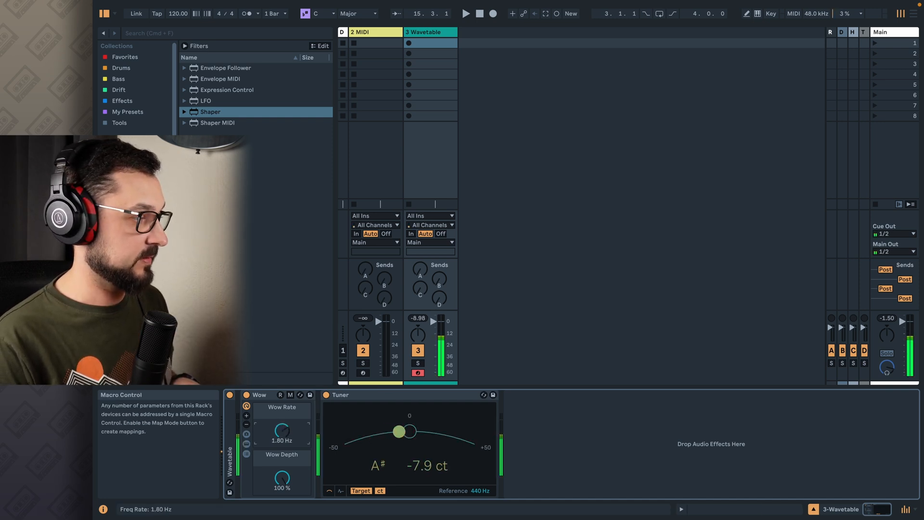
pyautogui.moveTo(282, 477); pyautogui.dragTo(282, 510)
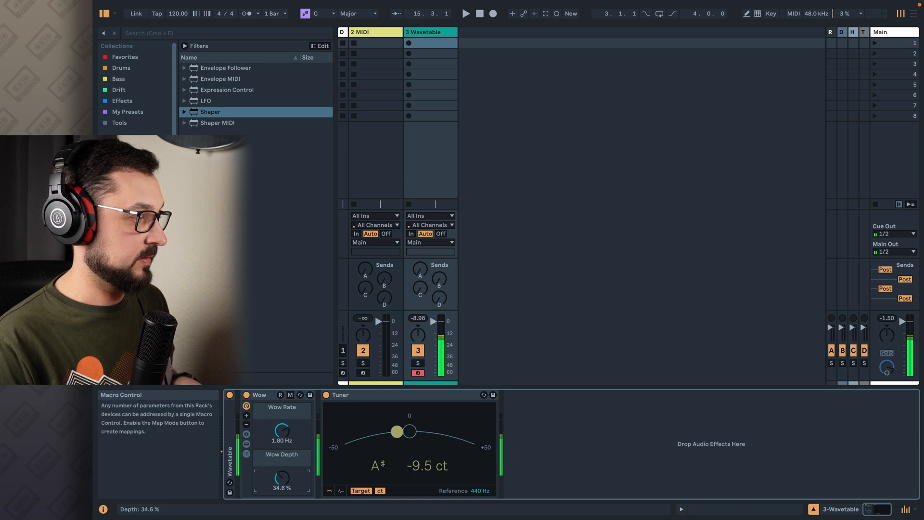
pyautogui.moveTo(282, 429); pyautogui.dragTo(281, 439)
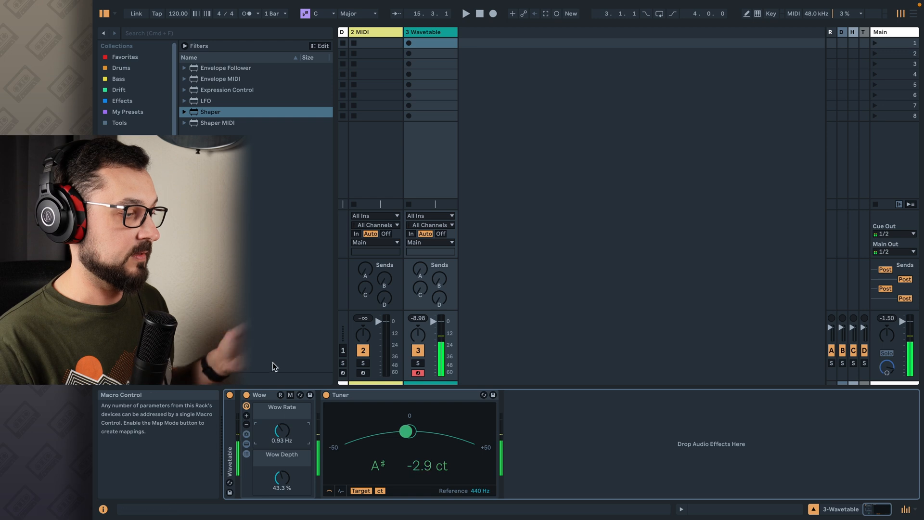
# Search the browser for shifter and add a second Shifter between the Wow rack and the Tuner.
pyautogui.click(268, 396)
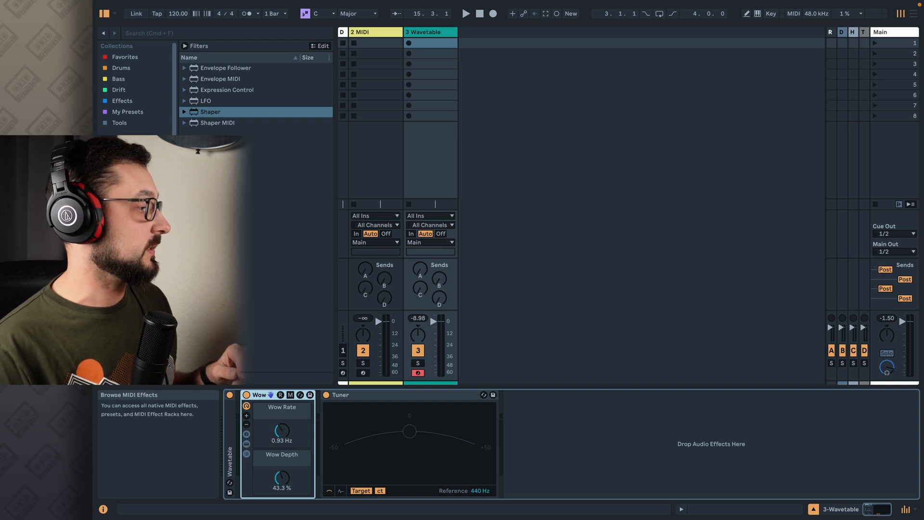
pyautogui.press('super+f')
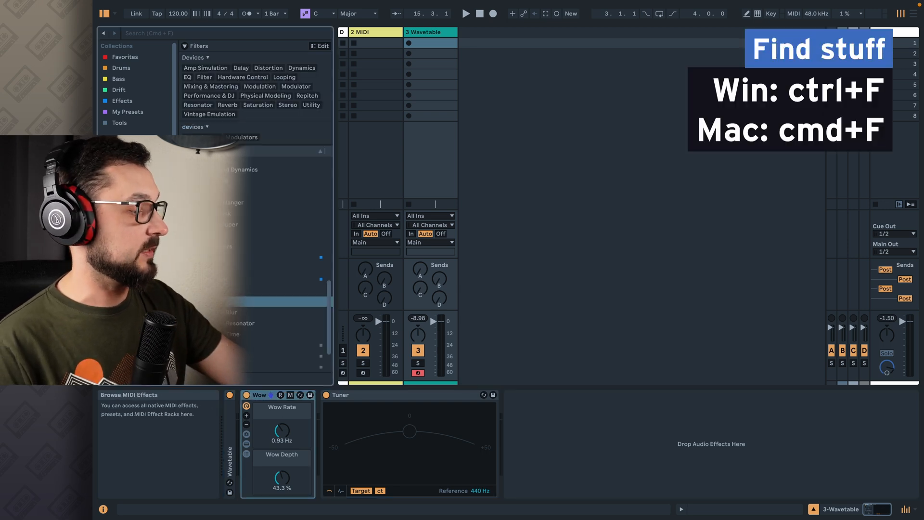
pyautogui.press('super+f')
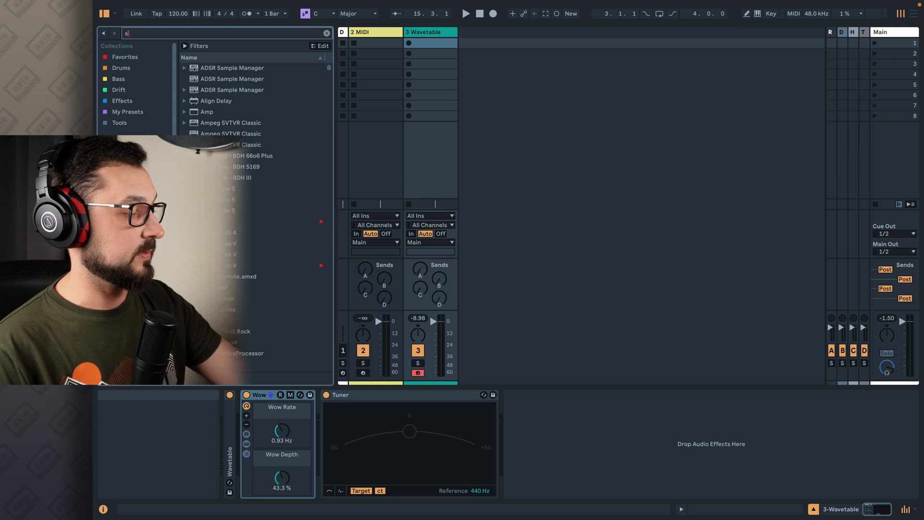
pyautogui.write('shifter')
pyautogui.moveTo(270, 155); pyautogui.dragTo(318, 413)
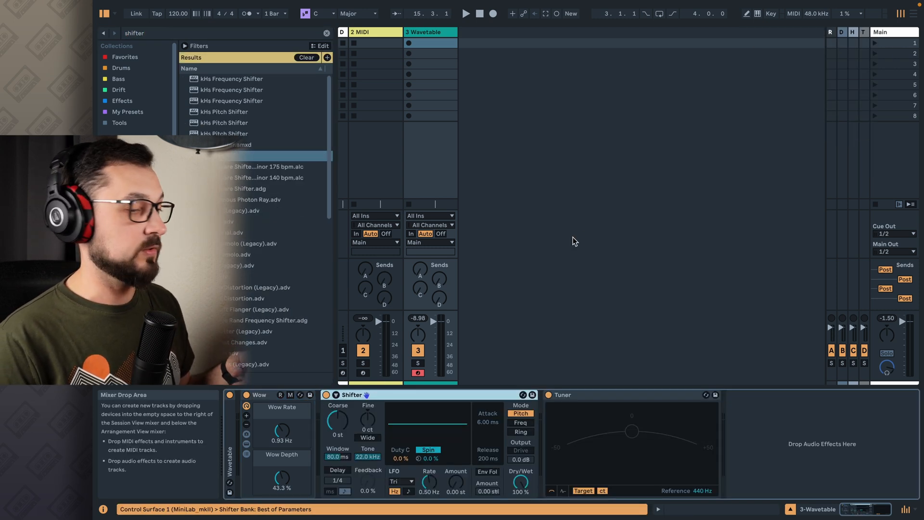
# Add an LFO after the new Shifter, modulating its fine pitch with 8% jitter, a 3.13 Hz rate and 29.1% depth.
pyautogui.press('super+f')
pyautogui.press('BackSpace')
pyautogui.write('lfo')
pyautogui.moveTo(205, 79); pyautogui.dragTo(544, 428)
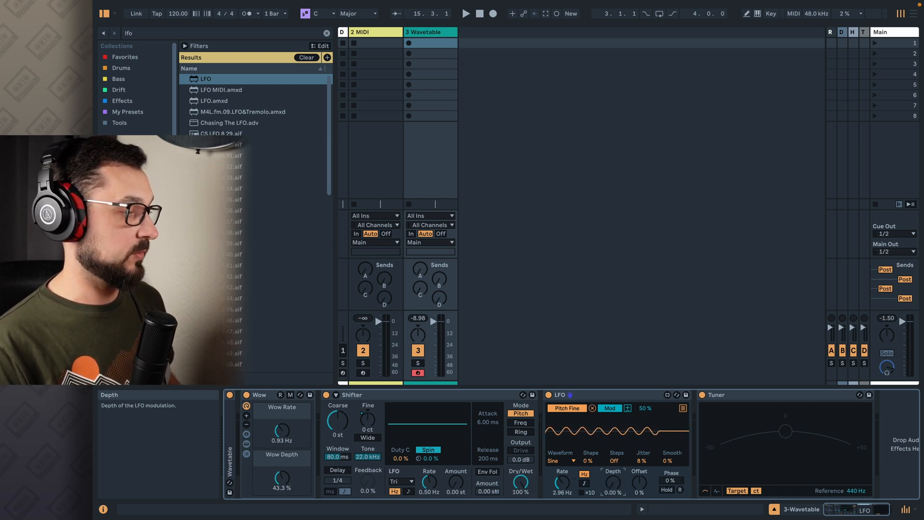
pyautogui.moveTo(612, 498); pyautogui.dragTo(611, 496)
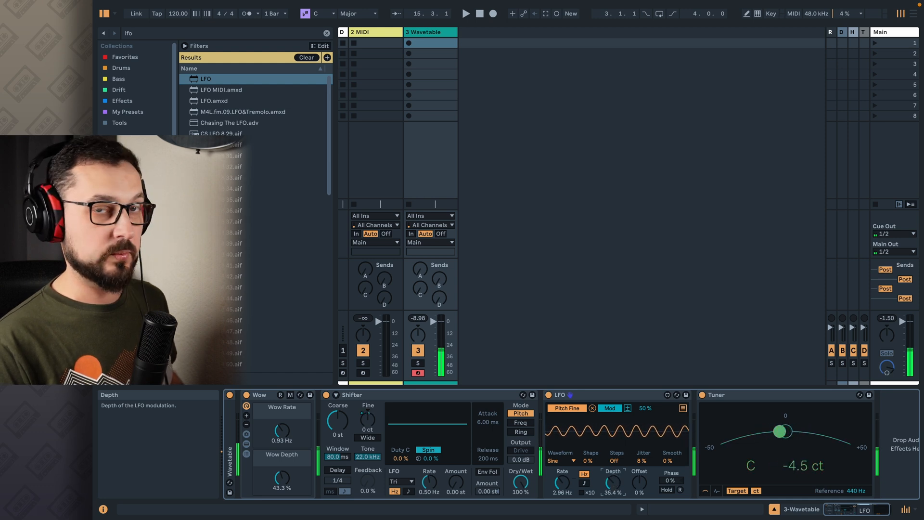
pyautogui.moveTo(559, 482); pyautogui.dragTo(614, 480)
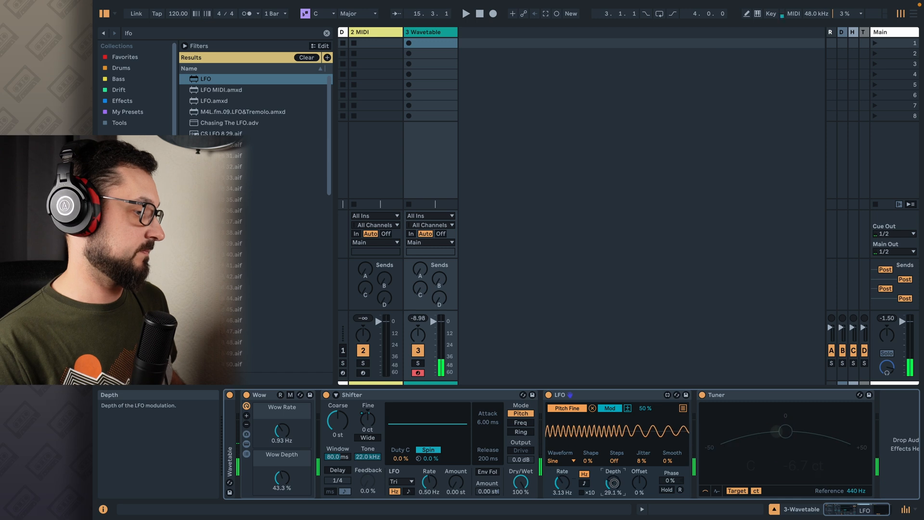
# Group the second Shifter and the LFO into an audio effect rack showing two macro controls.
pyautogui.click(583, 395)
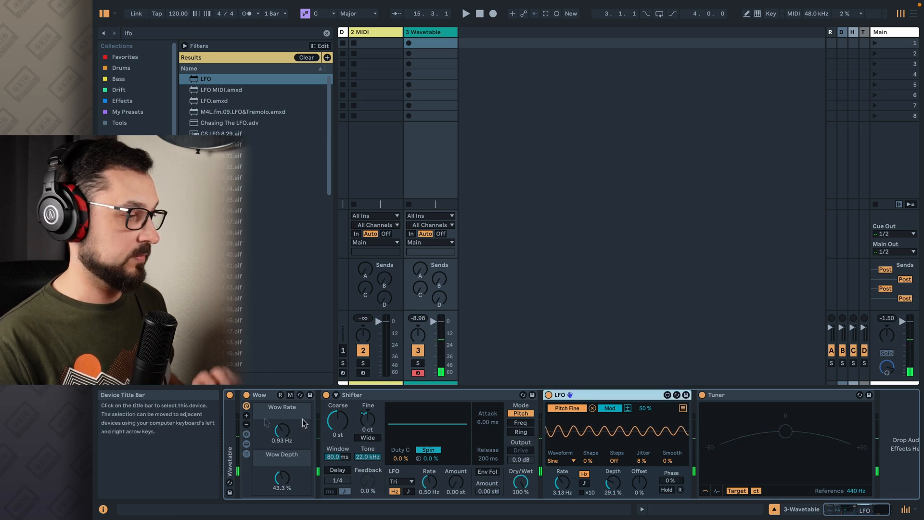
pyautogui.press('Left')
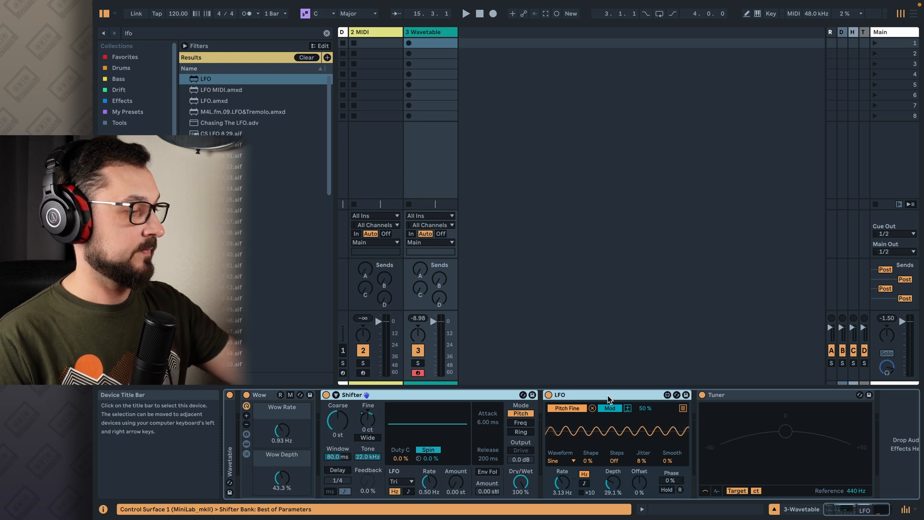
pyautogui.hotkey('ctrl', 'g')
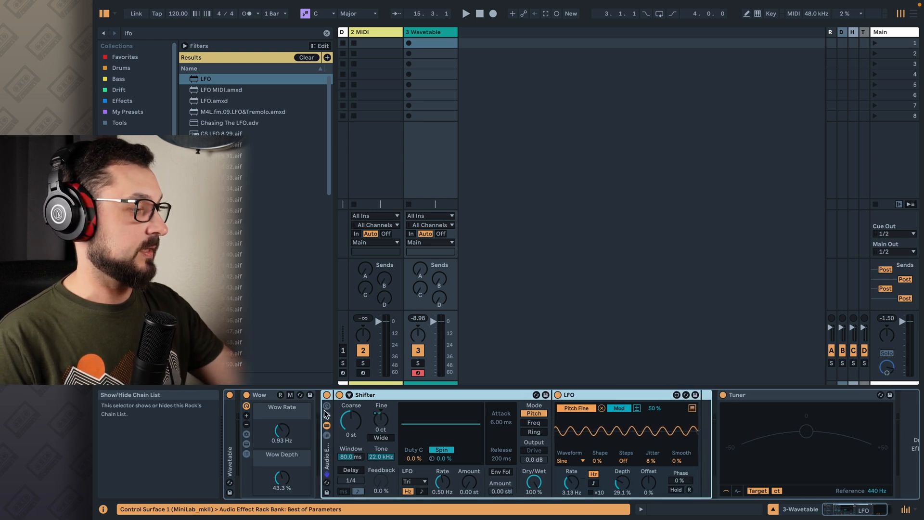
pyautogui.click(327, 434)
pyautogui.click(327, 424)
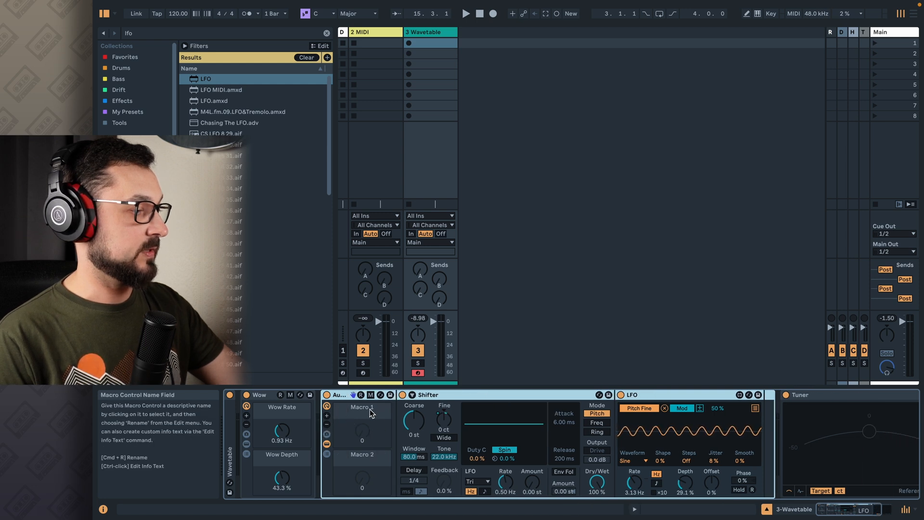
# Map the LFO's Rate to Macro 1 with a 1.5–12 Hz range and its Depth to Macro 2 with a 0–35% range.
pyautogui.click(370, 395)
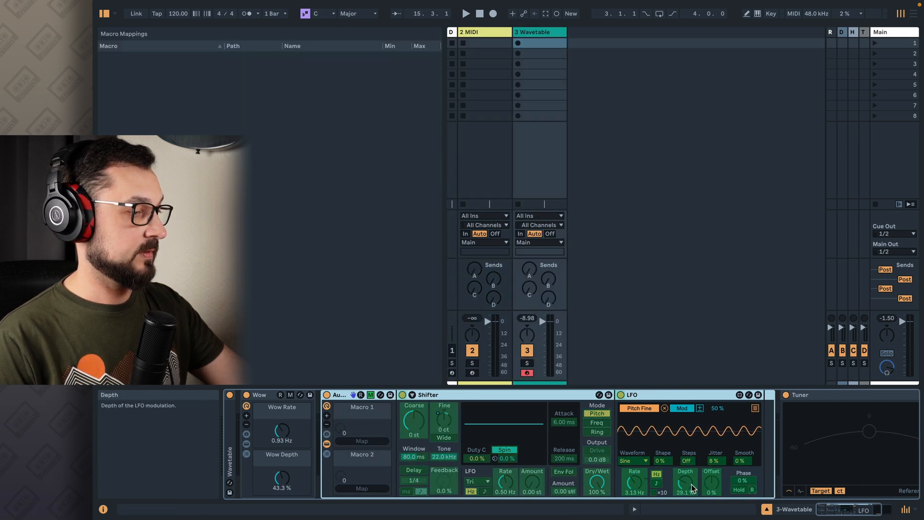
pyautogui.click(362, 440)
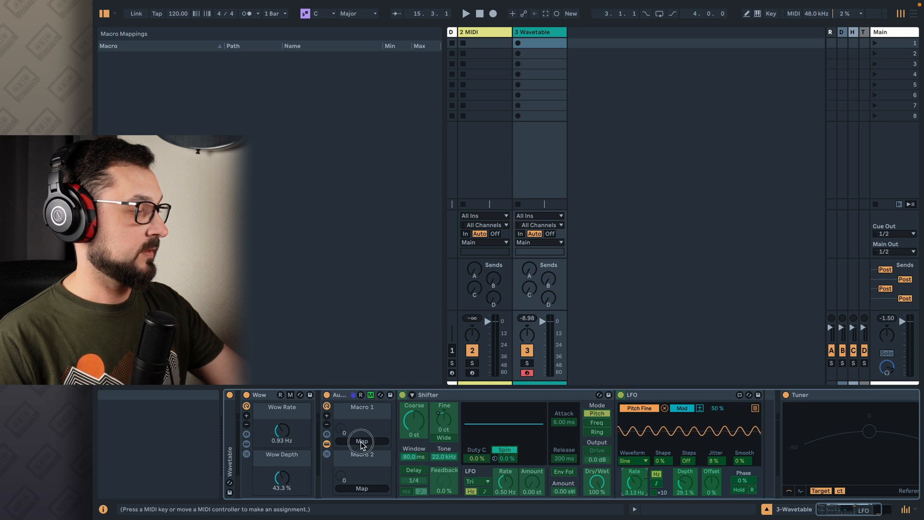
pyautogui.click(634, 482)
pyautogui.click(691, 486)
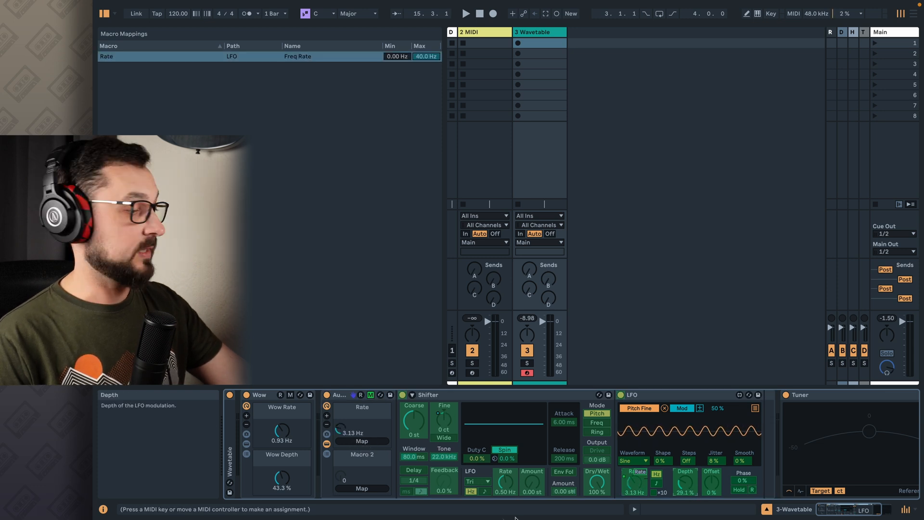
pyautogui.click(362, 487)
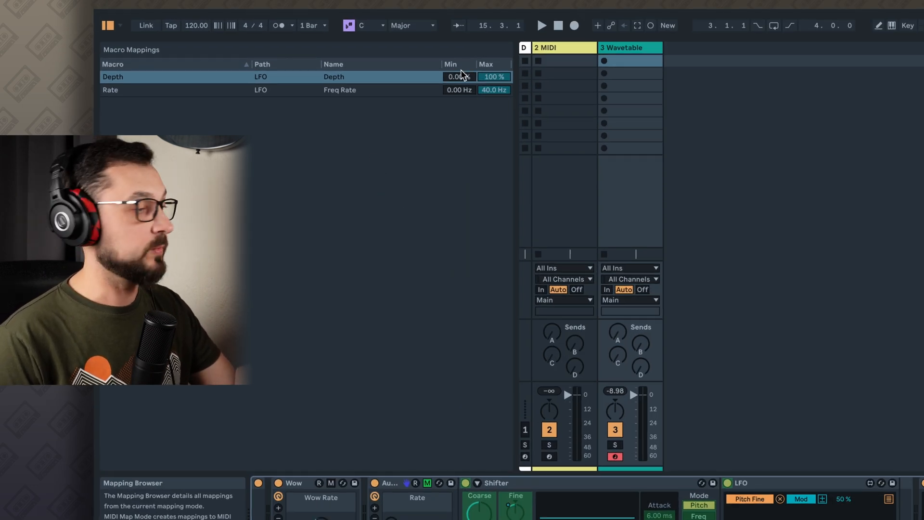
pyautogui.click(494, 80)
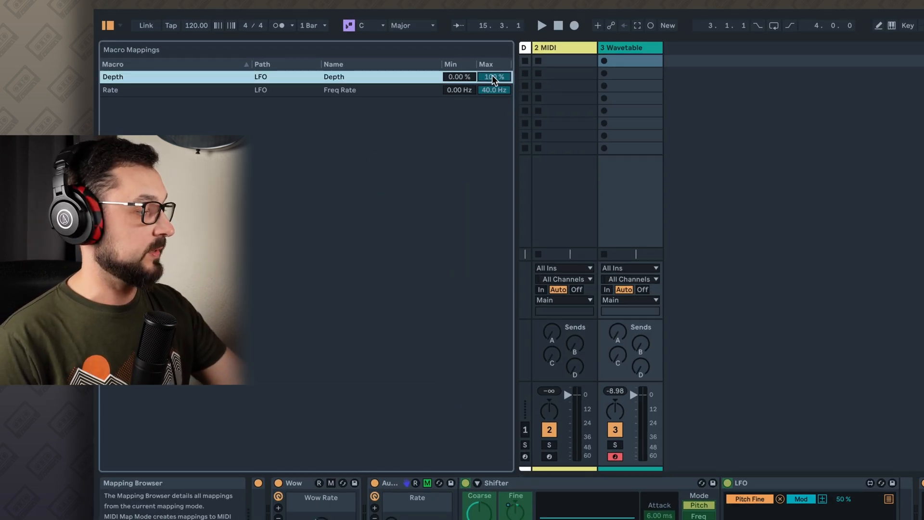
pyautogui.click(468, 93)
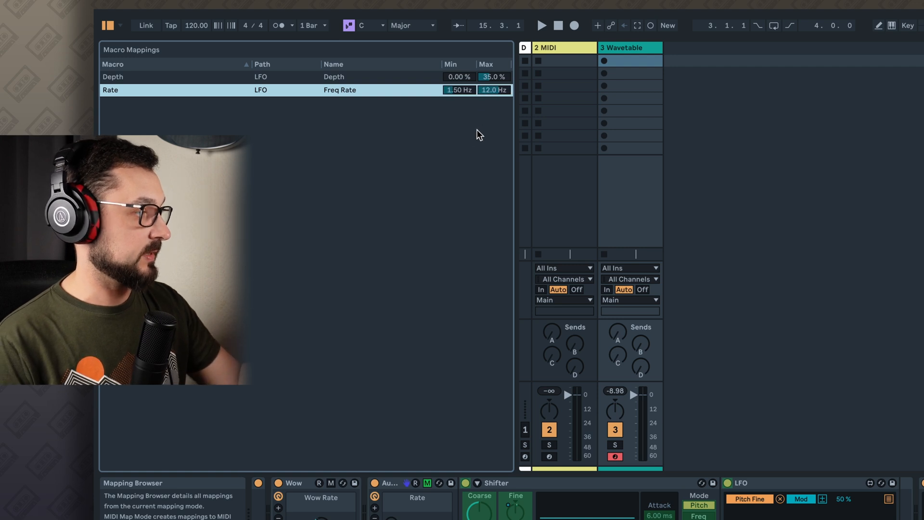
# Rename the new rack's macros to Flutter Rate and Flutter Depth, and hide the devices inside the rack.
pyautogui.click(422, 511)
pyautogui.press('super+r')
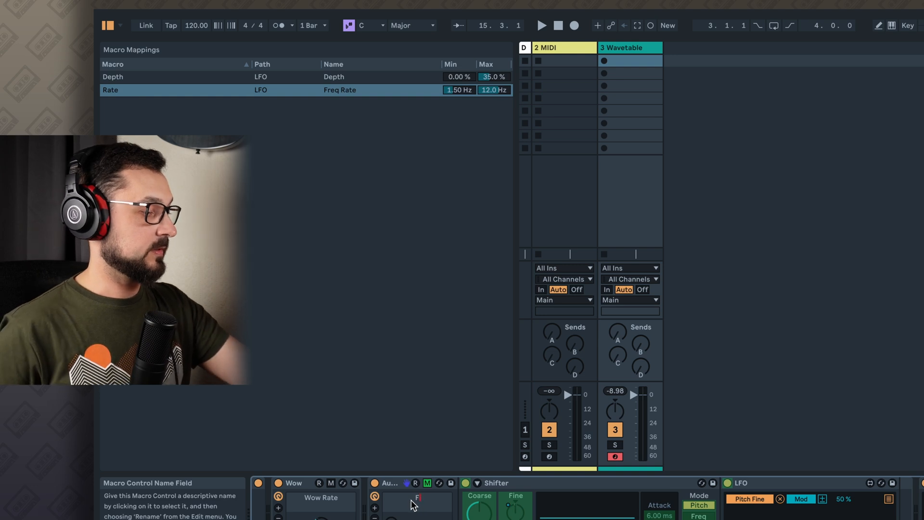
pyautogui.write('Flutter Depth')
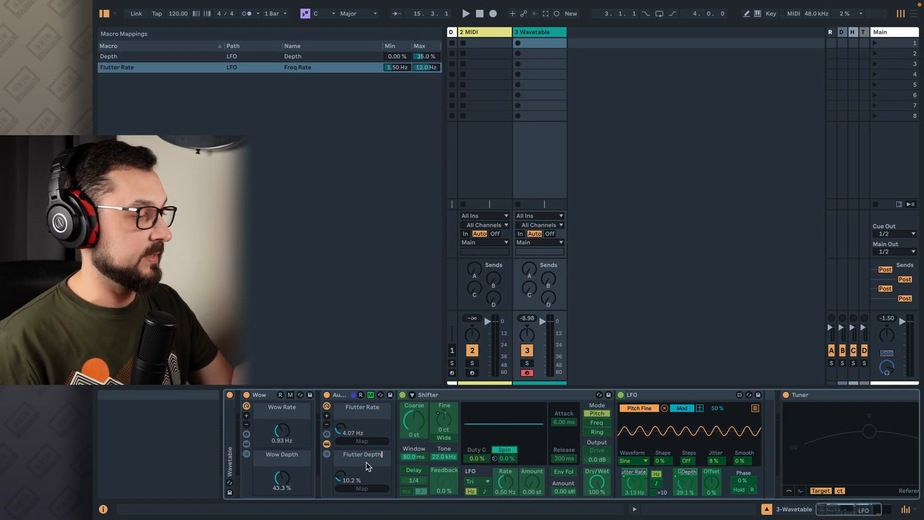
pyautogui.click(326, 443)
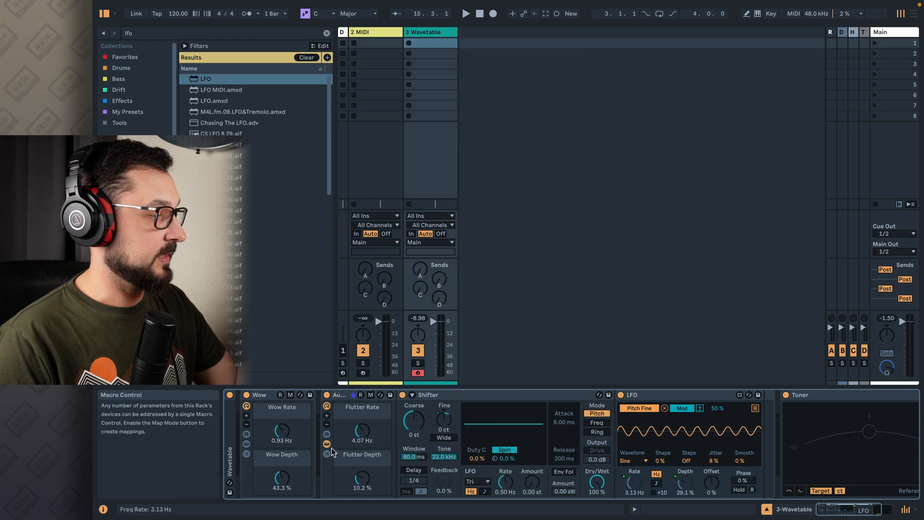
pyautogui.click(326, 444)
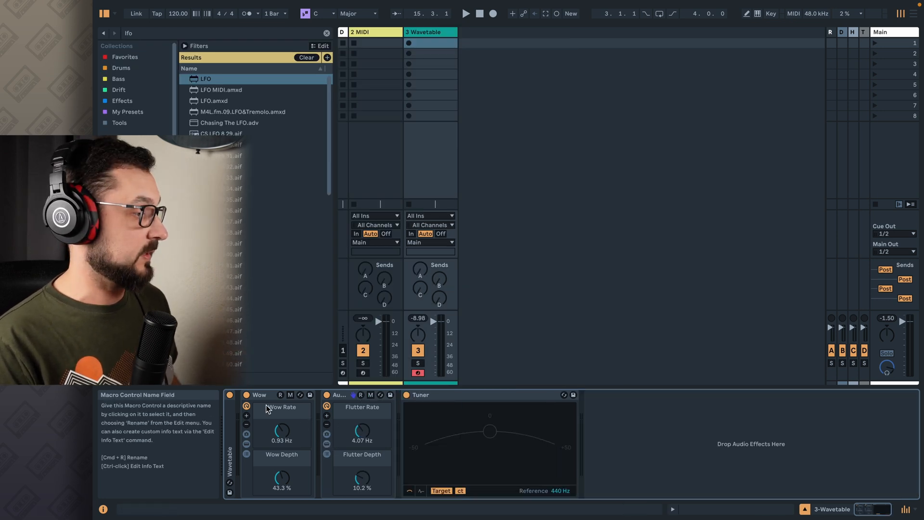
# Audition the flutter with the Wow rack bypassed, at about 6.33 Hz rate and 9.65% depth, and reactivate the Wow rack.
pyautogui.click(246, 394)
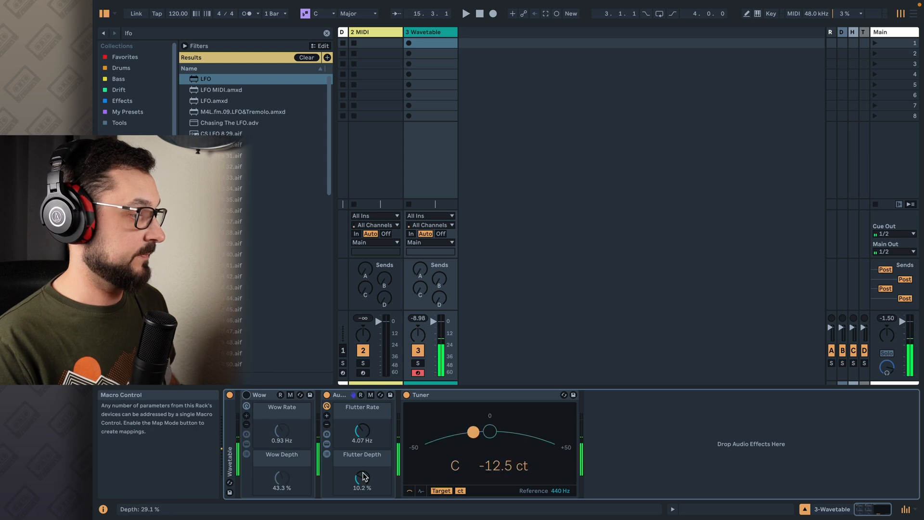
pyautogui.moveTo(362, 478); pyautogui.dragTo(362, 476)
pyautogui.moveTo(362, 432); pyautogui.dragTo(361, 412)
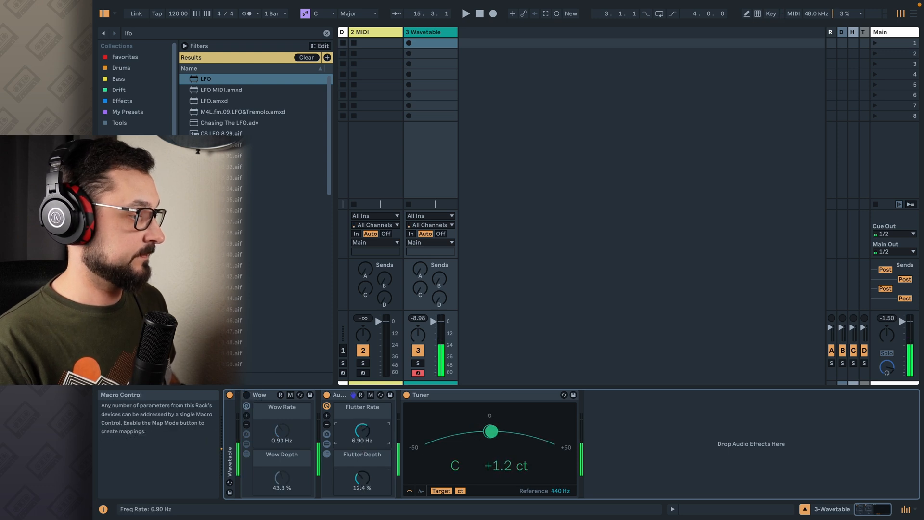
pyautogui.moveTo(362, 476); pyautogui.dragTo(361, 480)
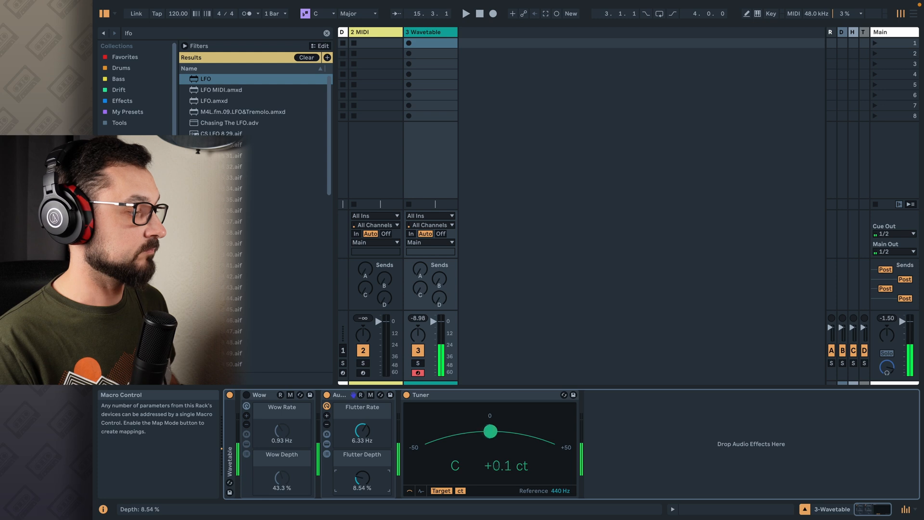
pyautogui.click(246, 395)
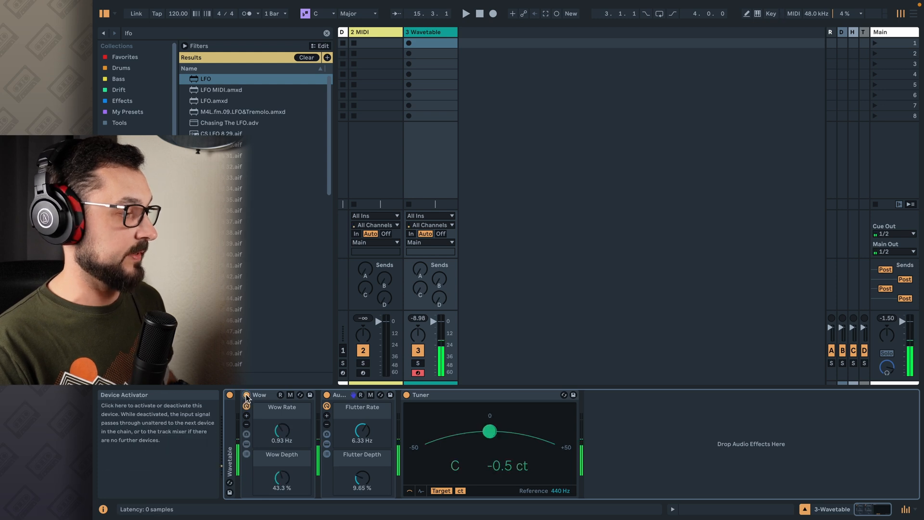
# Balance both effects with Wow Depth at about 64.6%, Flutter Rate at 5.21 Hz and Flutter Depth at 5.24%.
pyautogui.moveTo(282, 477); pyautogui.dragTo(281, 463)
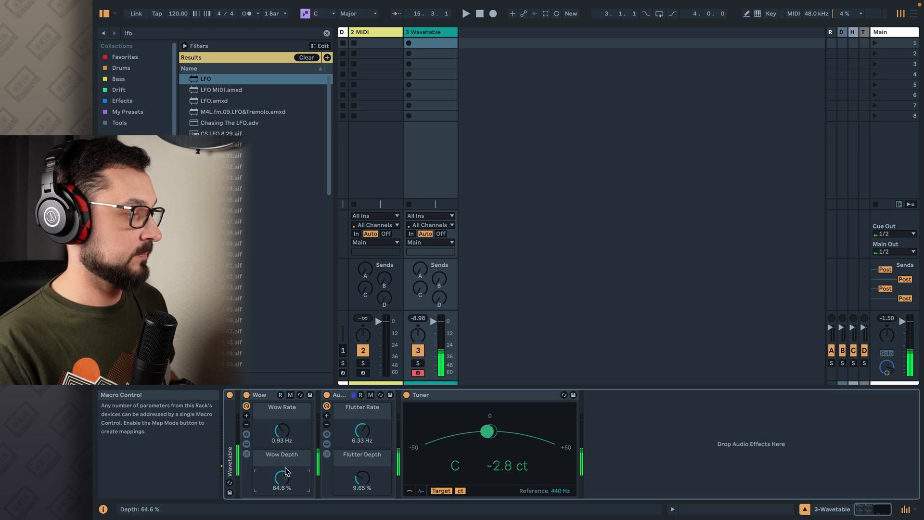
pyautogui.moveTo(362, 477); pyautogui.dragTo(358, 477)
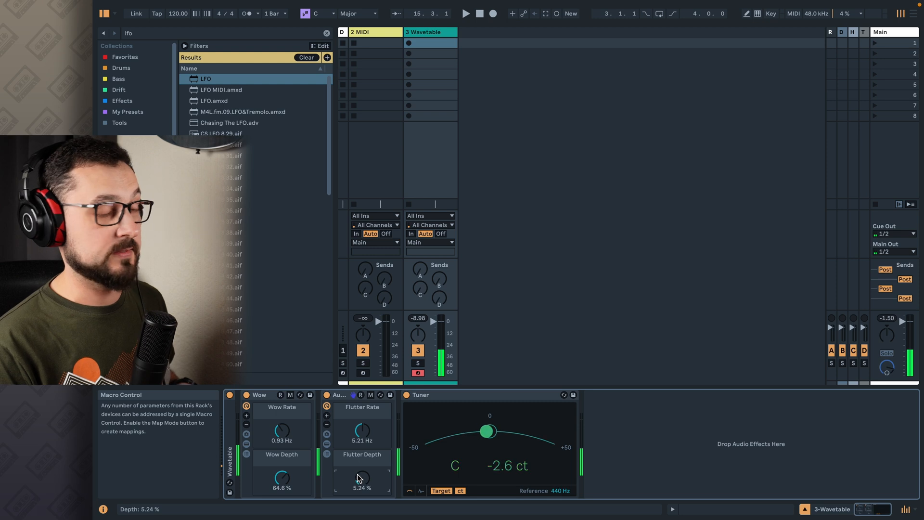
# Delete the Tuner from the Wavetable track and select the empty spot after the flutter rack.
pyautogui.click(457, 393)
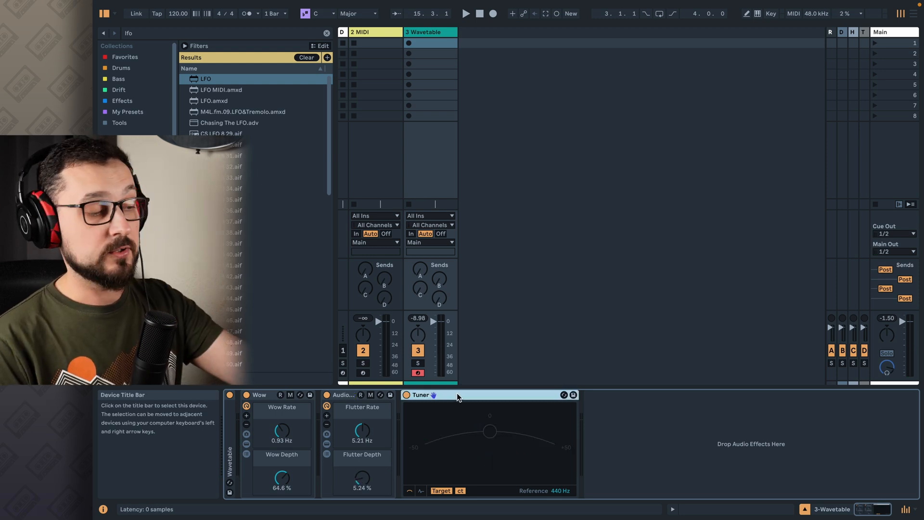
pyautogui.press('Delete')
pyautogui.click(472, 434)
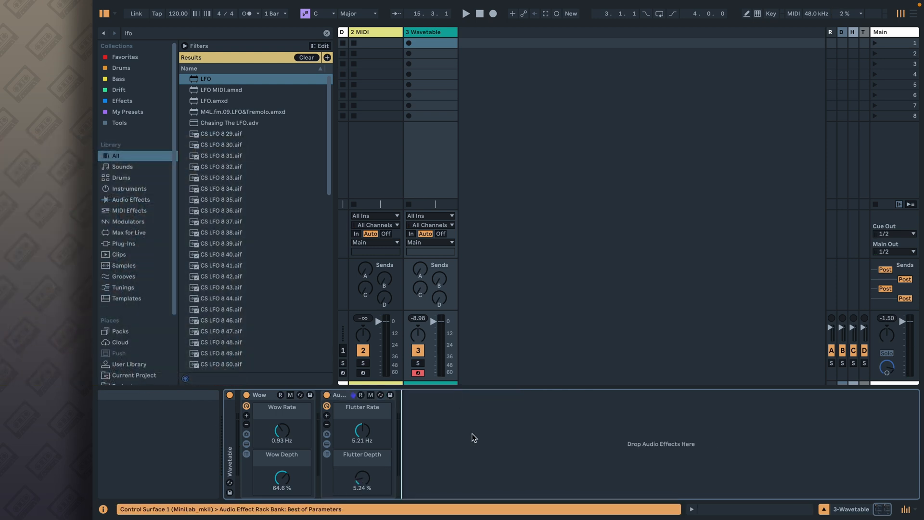
# Add a Saturator after the flutter rack and an EQ Three behind it on the Wavetable track.
pyautogui.hotkey('ctrl', 'f')
pyautogui.write('satu')
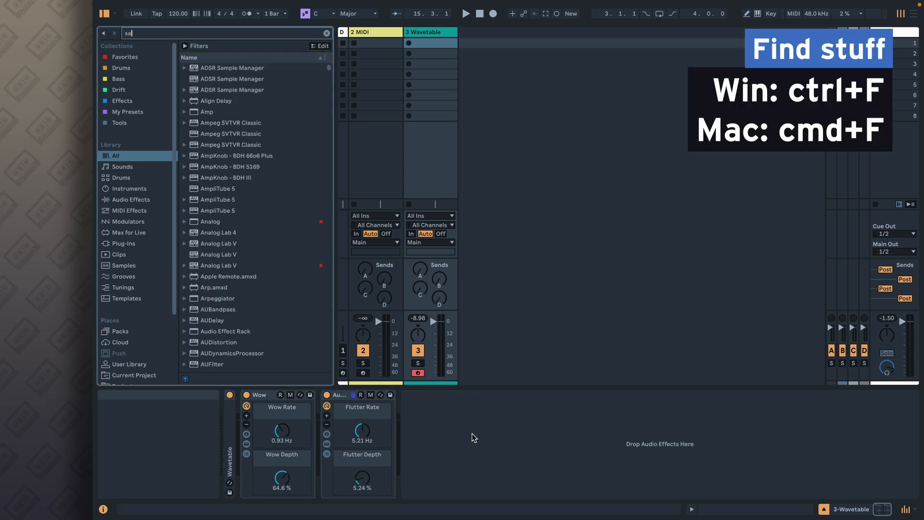
pyautogui.moveTo(222, 112); pyautogui.dragTo(456, 414)
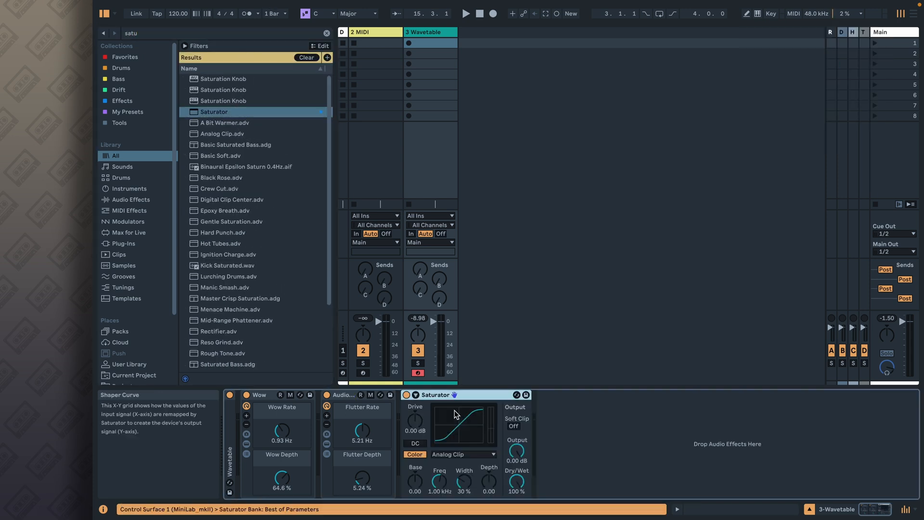
pyautogui.click(618, 423)
pyautogui.hotkey('ctrl', 'f')
pyautogui.write('eq th')
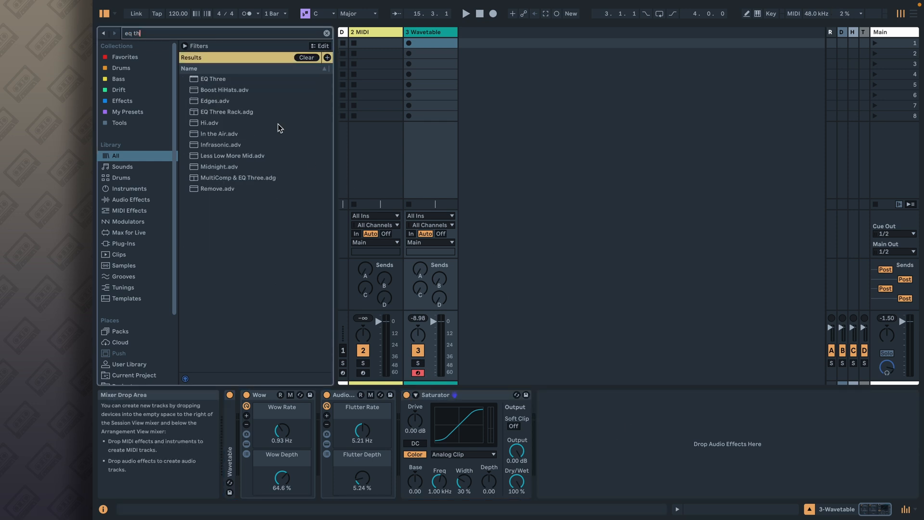
pyautogui.moveTo(209, 82); pyautogui.dragTo(614, 430)
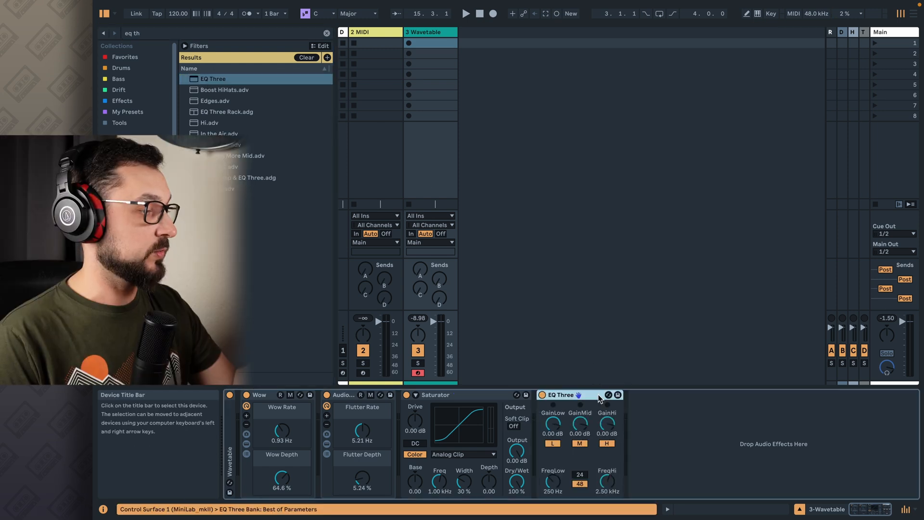
# Group the Saturator and EQ Three into an audio effect rack and show the rack's macro controls.
pyautogui.click(508, 398)
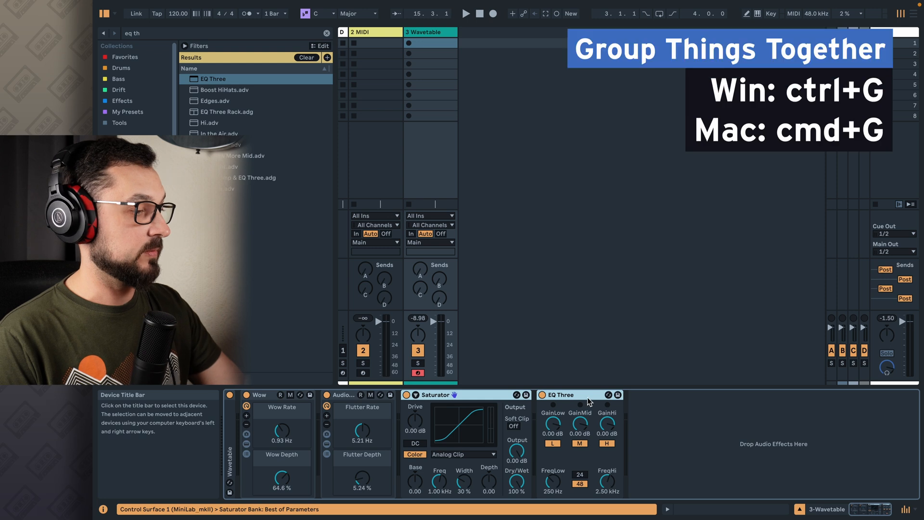
pyautogui.hotkey('ctrl', 'g')
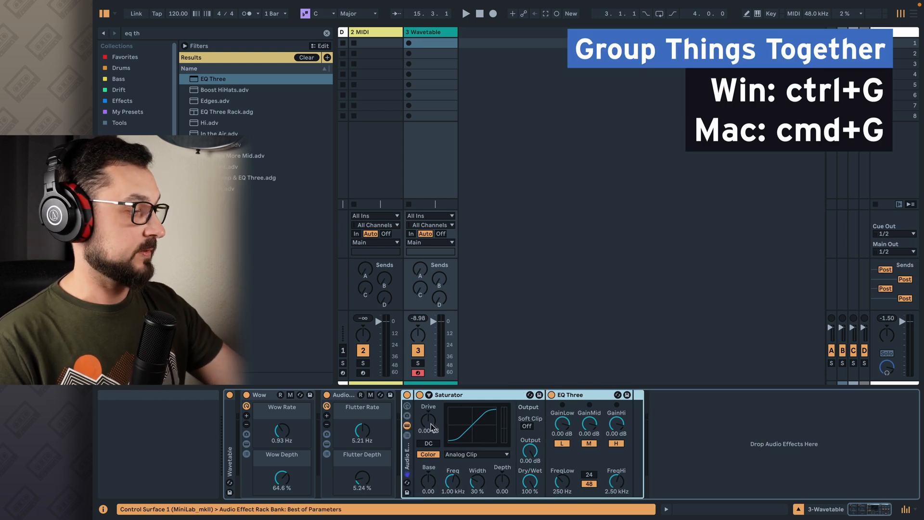
pyautogui.click(408, 407)
pyautogui.click(407, 425)
pyautogui.moveTo(432, 423); pyautogui.dragTo(436, 418)
# Rename the new rack's first macro as Vintage.
pyautogui.click(445, 414)
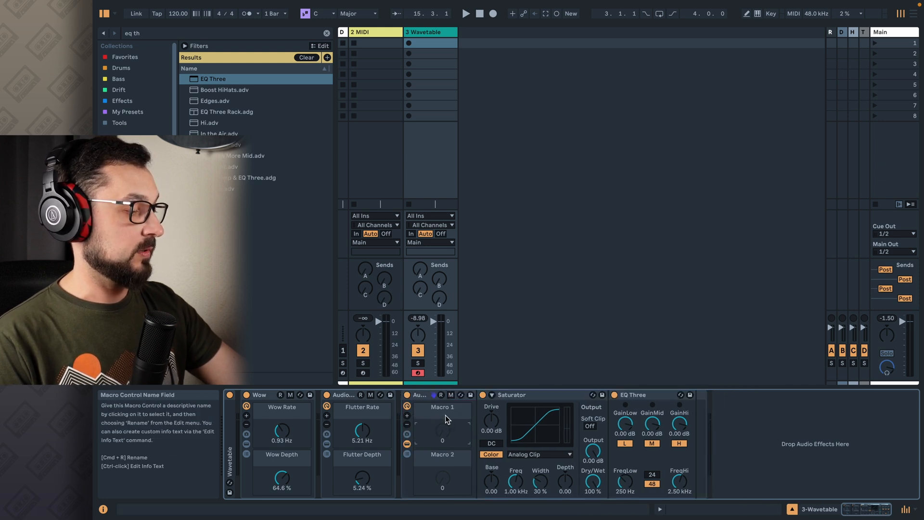
pyautogui.press('super+r')
pyautogui.write('intage')
pyautogui.press('Return')
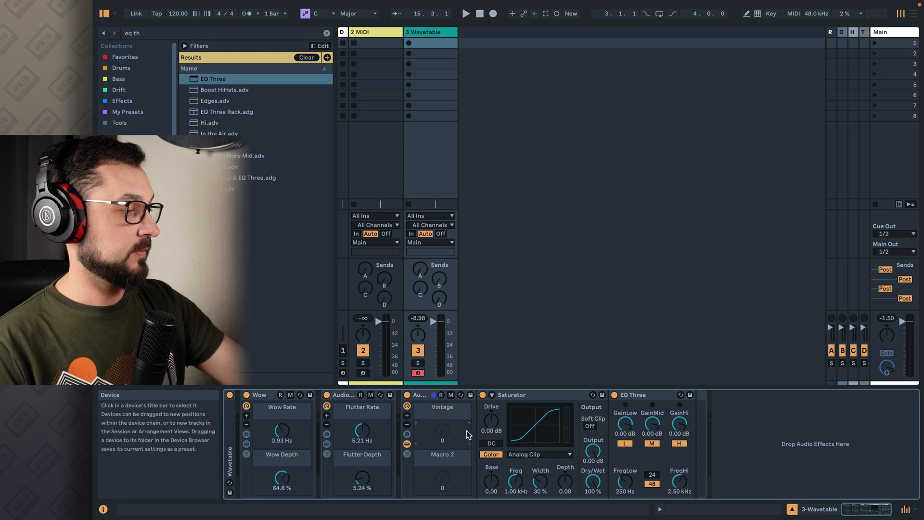
# Map EQ Three's GainLow and GainHi to the Vintage macro.
pyautogui.click(450, 395)
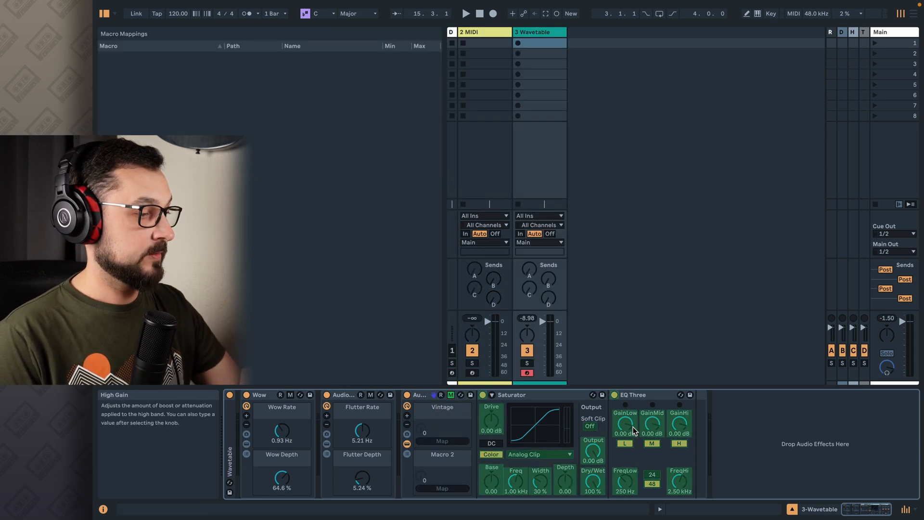
pyautogui.click(624, 425)
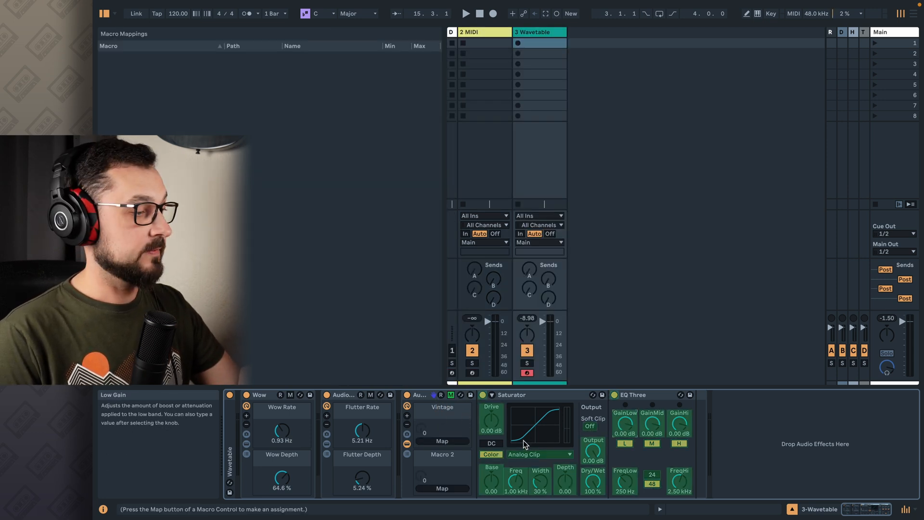
pyautogui.click(458, 441)
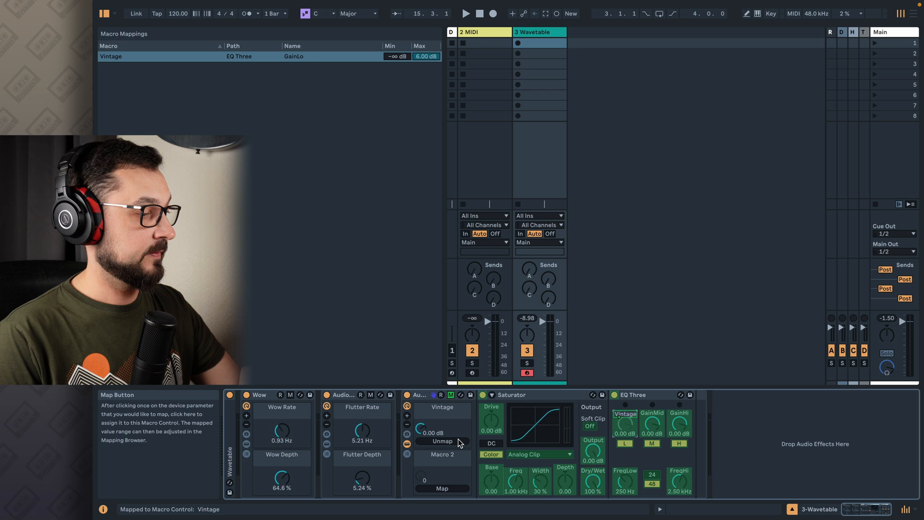
pyautogui.click(679, 422)
pyautogui.click(459, 441)
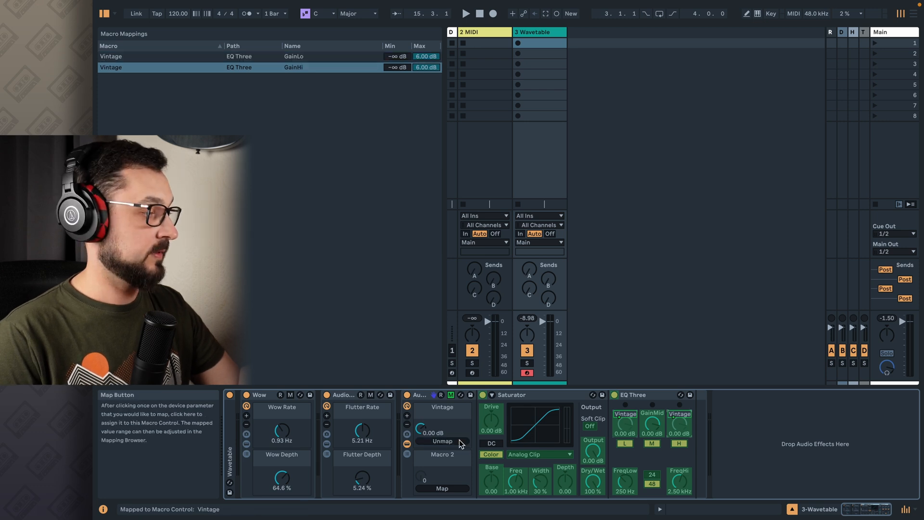
# Set the Vintage mapping range of both GainLo and GainHi from 0 dB minimum to -10 dB maximum.
pyautogui.click(405, 57)
pyautogui.write('0')
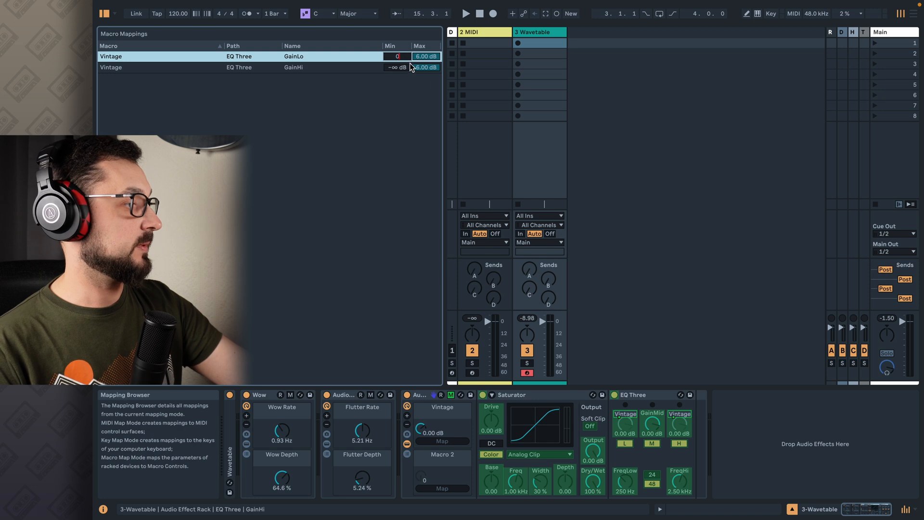
pyautogui.click(400, 68)
pyautogui.write('0')
pyautogui.click(432, 57)
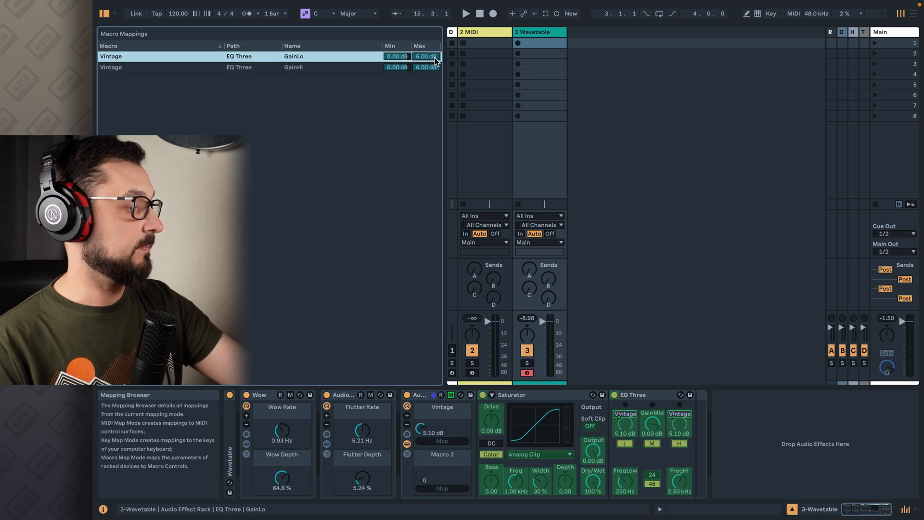
pyautogui.write('-10')
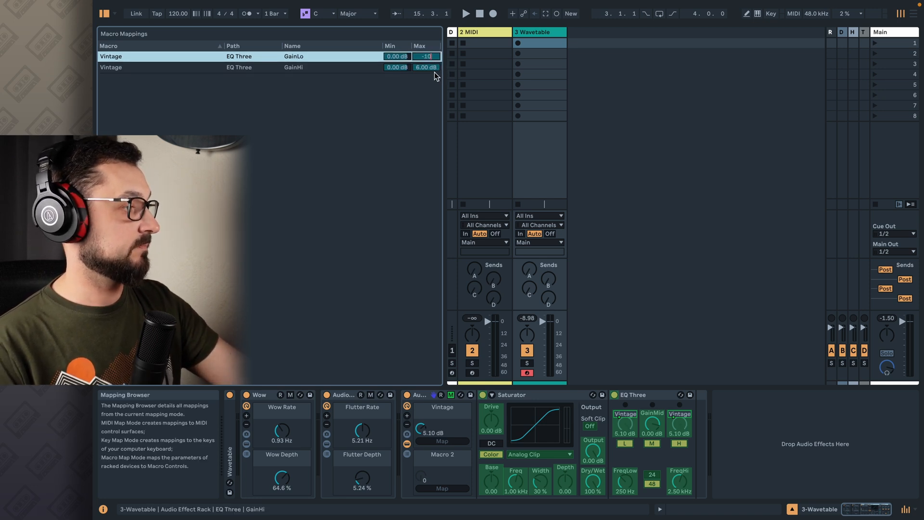
pyautogui.click(433, 67)
pyautogui.write('-10')
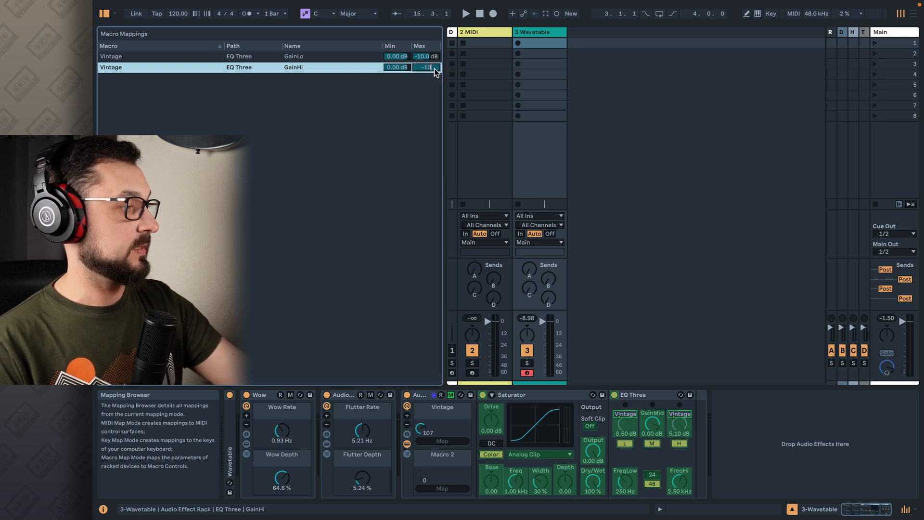
pyautogui.press('Return')
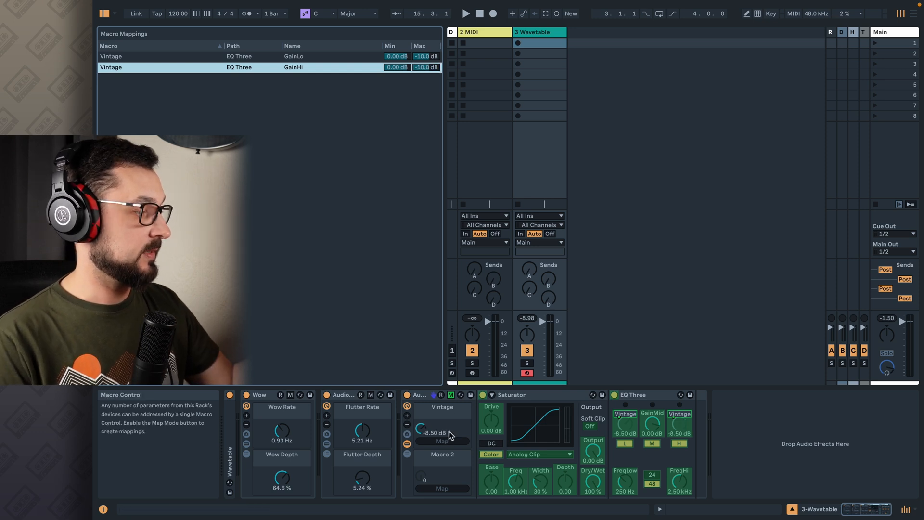
# Bypass the Wow and flutter racks and audition the Vintage macro at -10 dB and about -5.35 dB.
pyautogui.click(327, 394)
pyautogui.click(246, 394)
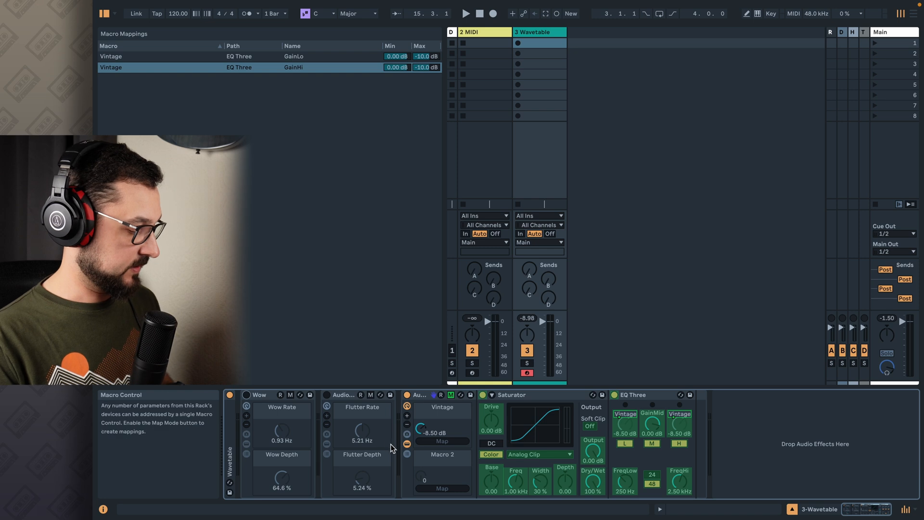
pyautogui.moveTo(420, 427); pyautogui.dragTo(421, 399)
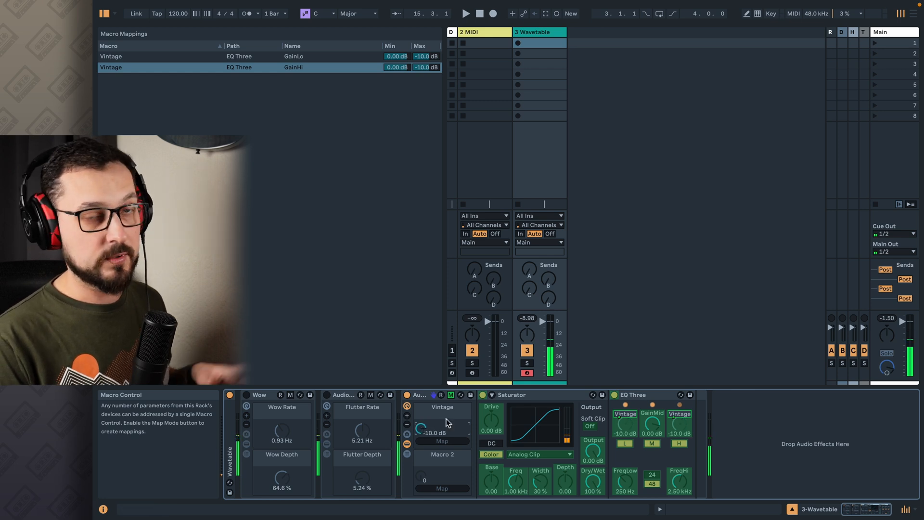
pyautogui.moveTo(418, 428); pyautogui.dragTo(418, 447)
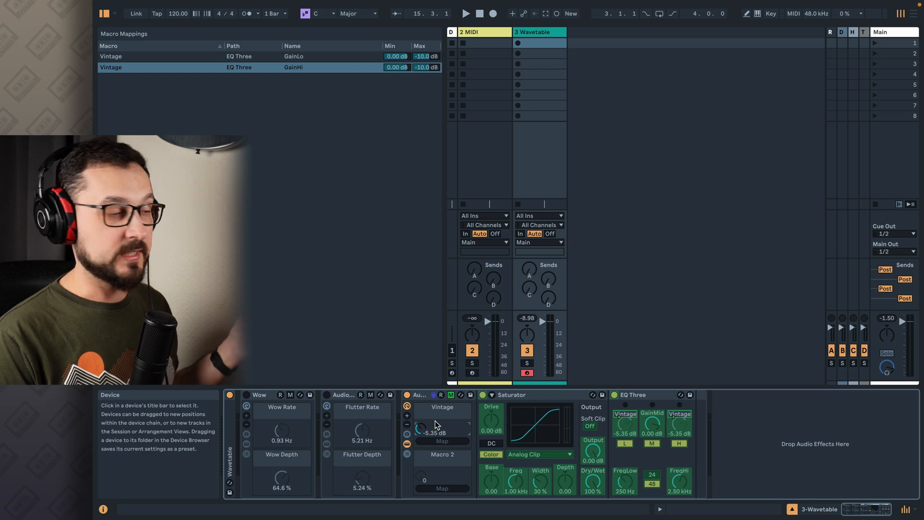
# Map the Saturator's Drive and Output to the rack's second macro.
pyautogui.click(491, 421)
pyautogui.click(455, 489)
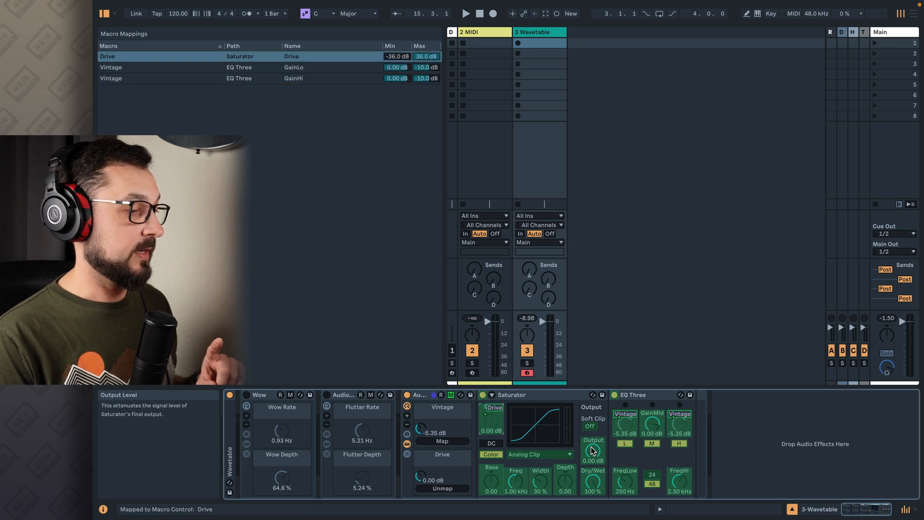
pyautogui.click(592, 452)
pyautogui.click(442, 488)
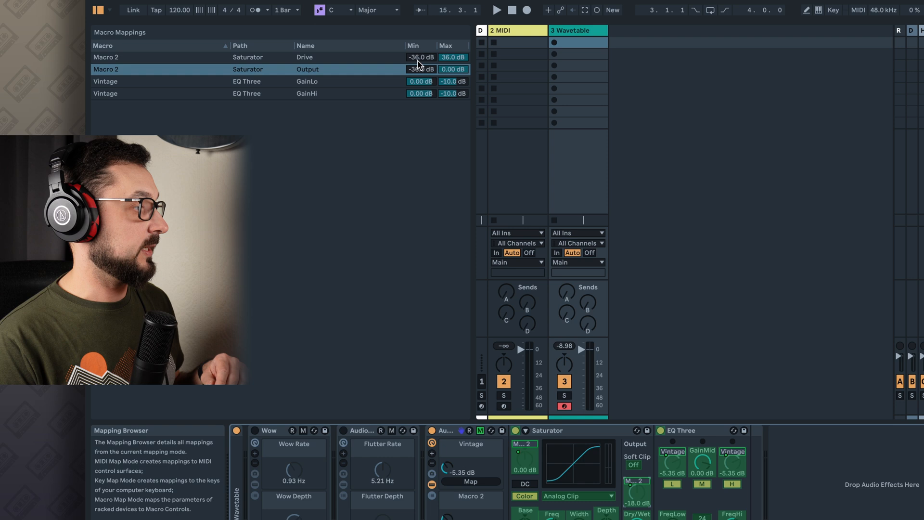
# Set the second macro's mapping ranges to 0 to 15 dB for Drive and 0 to -12 dB for Output.
pyautogui.click(425, 58)
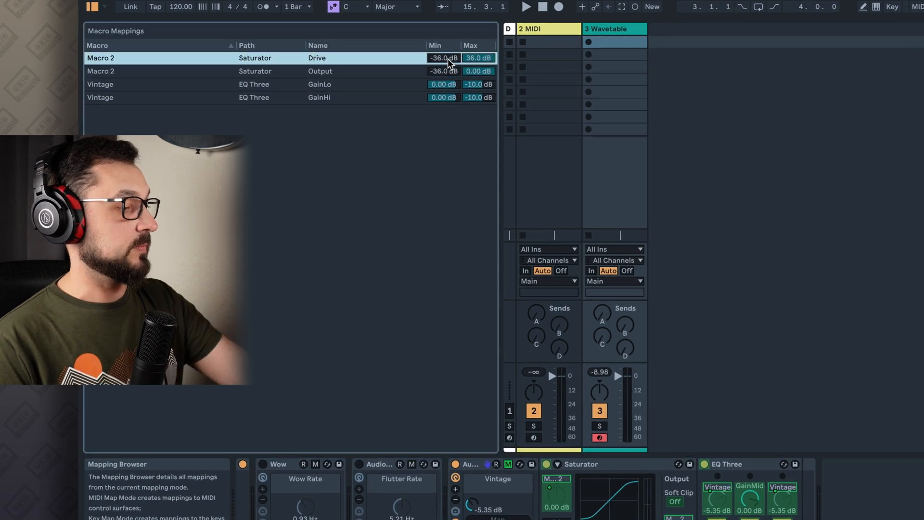
pyautogui.click(448, 58)
pyautogui.write('0')
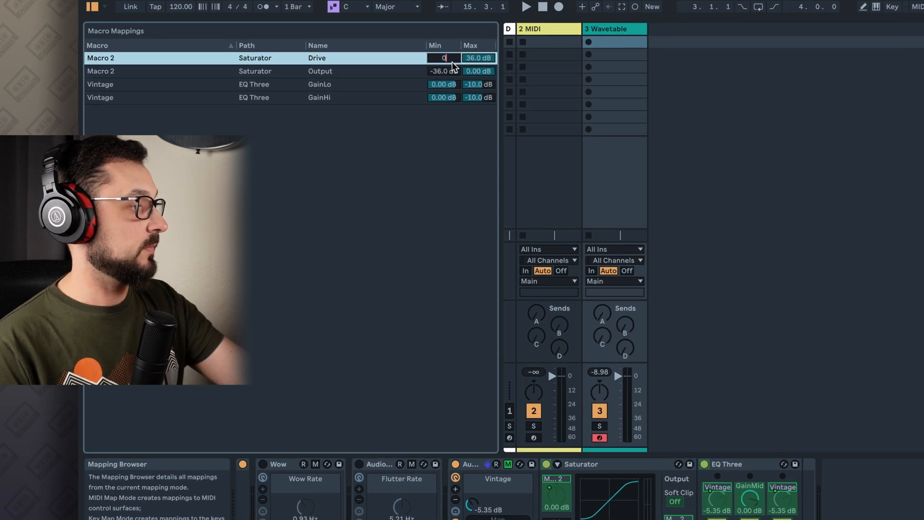
pyautogui.press('Return')
pyautogui.click(483, 59)
pyautogui.write('15')
pyautogui.click(447, 71)
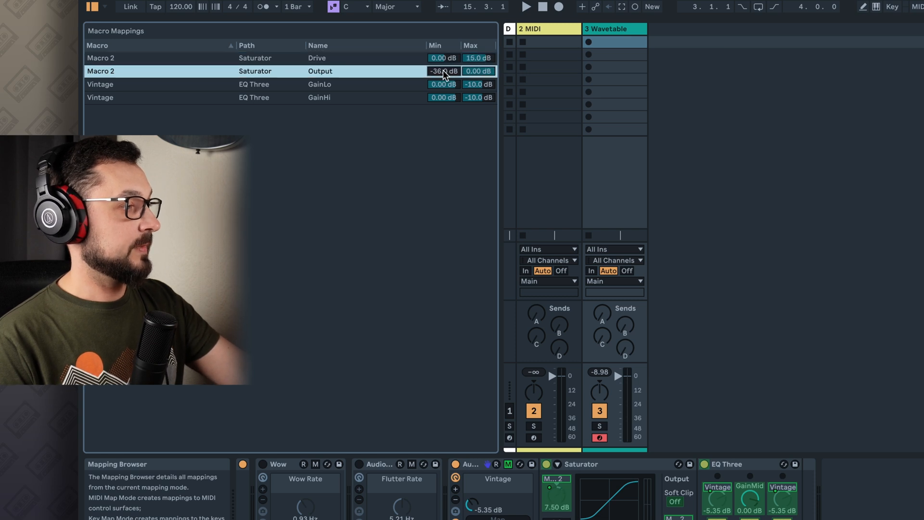
pyautogui.write('0')
pyautogui.click(474, 72)
pyautogui.press('Return')
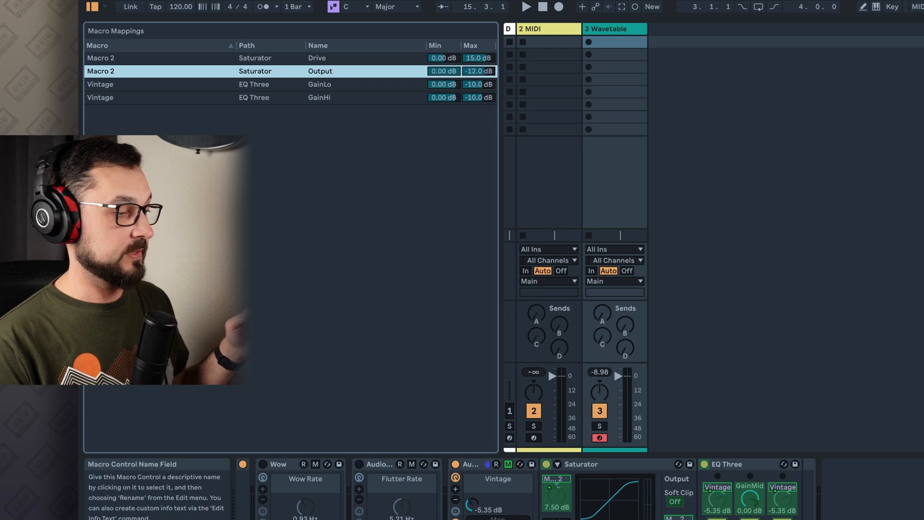
# Rename the rack's second macro as Drive.
pyautogui.press('super+r')
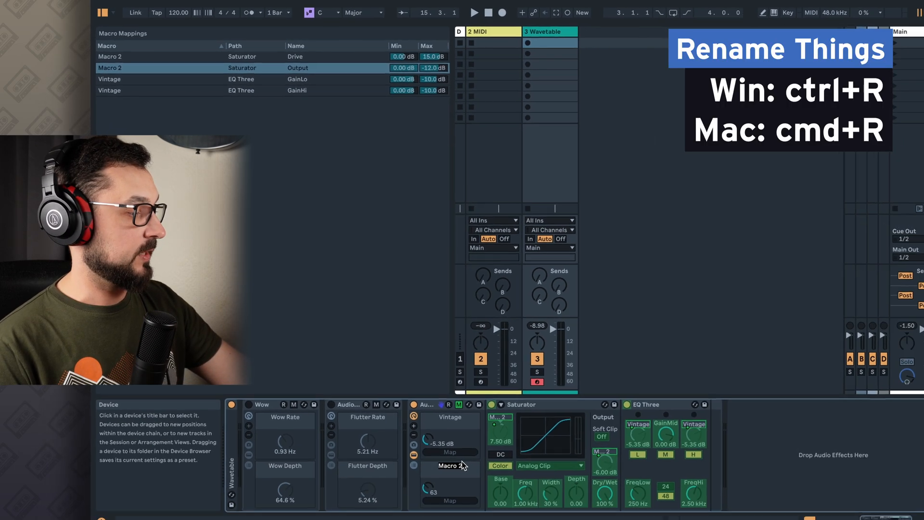
pyautogui.write('Drive')
pyautogui.press('Return')
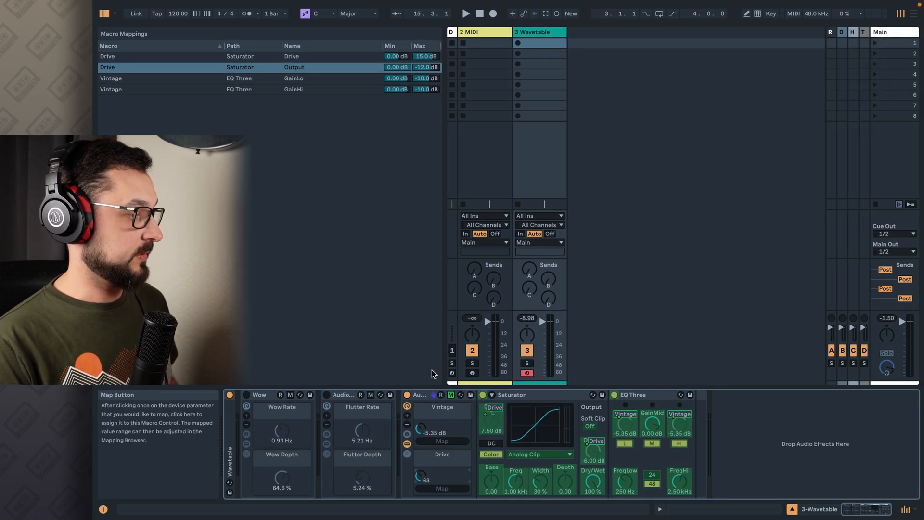
# Reset the Vintage macro to 0 dB, audition the Drive macro at 127 and leave macro mapping.
pyautogui.doubleClick(425, 428)
pyautogui.doubleClick(421, 476)
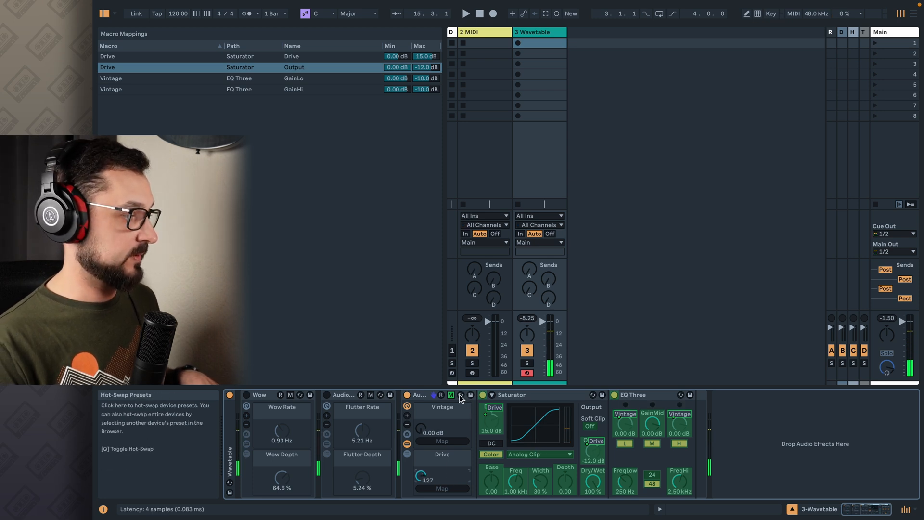
pyautogui.click(450, 395)
# Switch the Saturator curve to Soft Sine and audition the Drive macro, leaving it at 23.
pyautogui.click(530, 454)
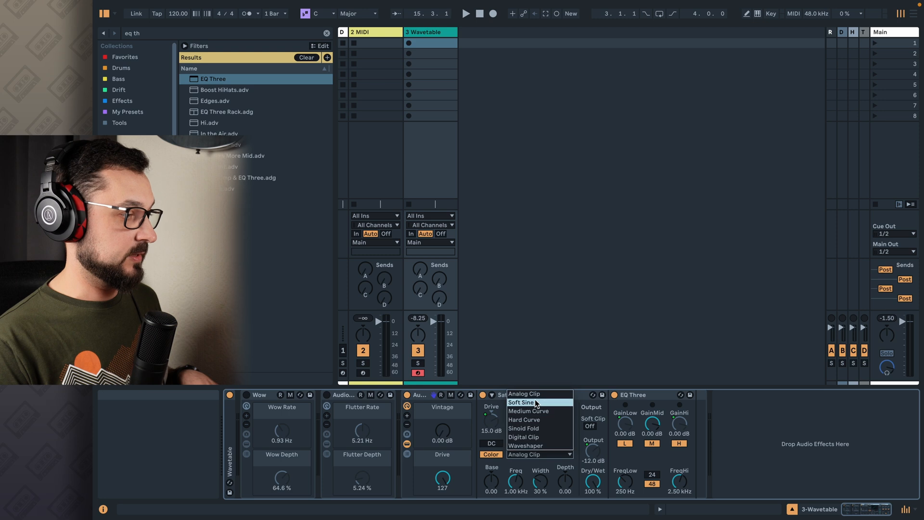
pyautogui.click(533, 401)
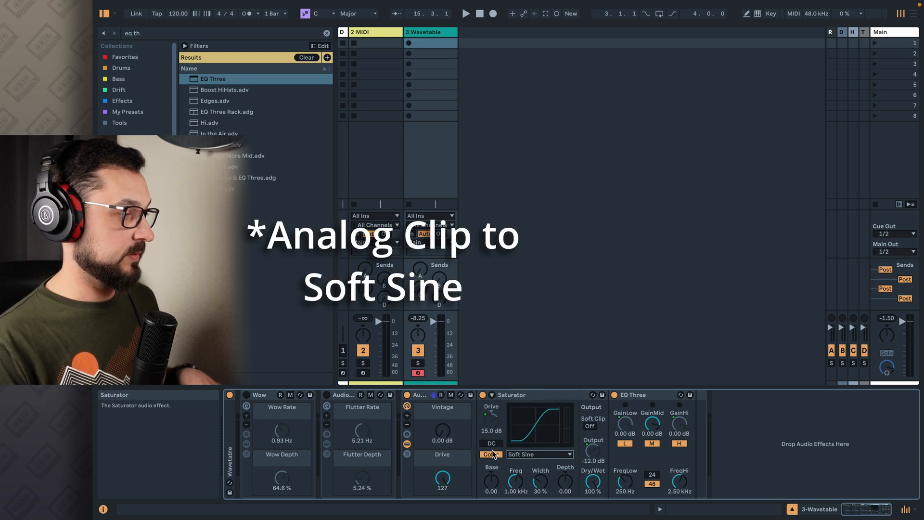
pyautogui.moveTo(442, 477); pyautogui.dragTo(442, 429)
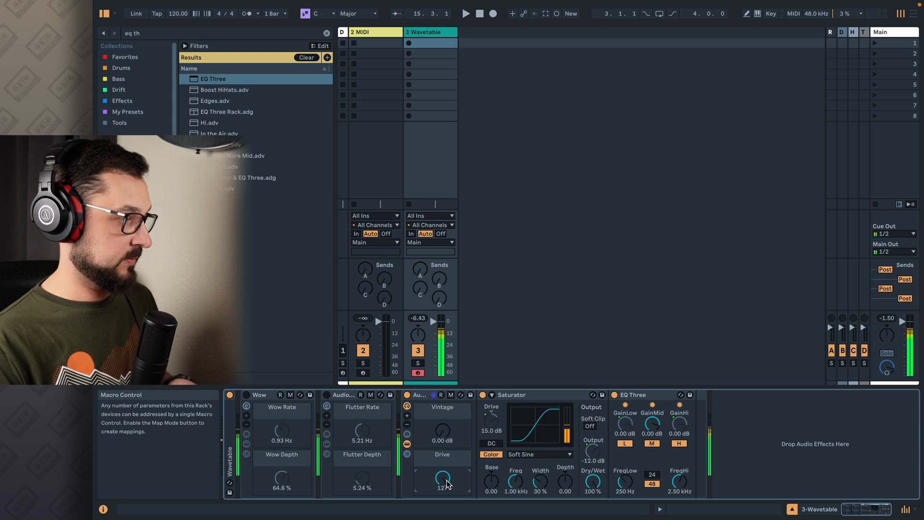
pyautogui.moveTo(442, 478); pyautogui.dragTo(446, 496)
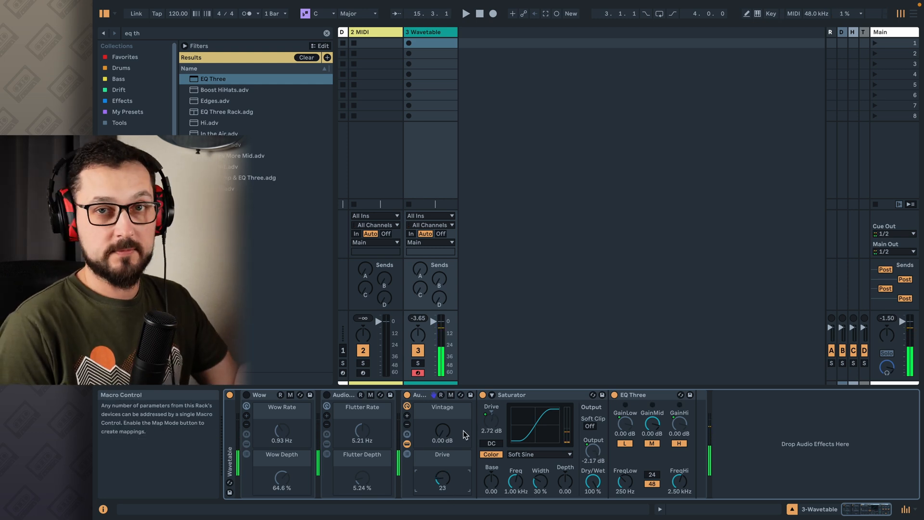
# Reactivate the Wow and flutter racks and group all three effect racks into one audio effect rack.
pyautogui.click(465, 412)
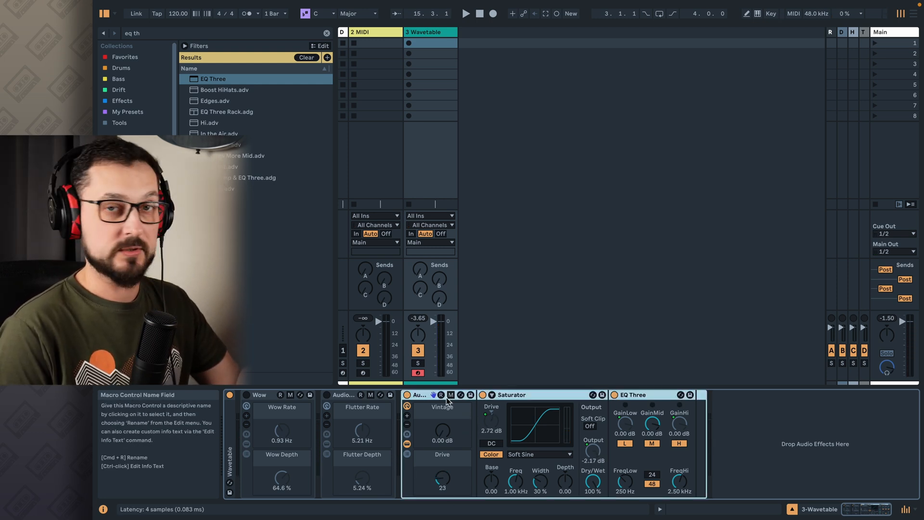
pyautogui.click(327, 395)
pyautogui.click(246, 394)
pyautogui.click(269, 396)
pyautogui.hotkey('ctrl', 'g')
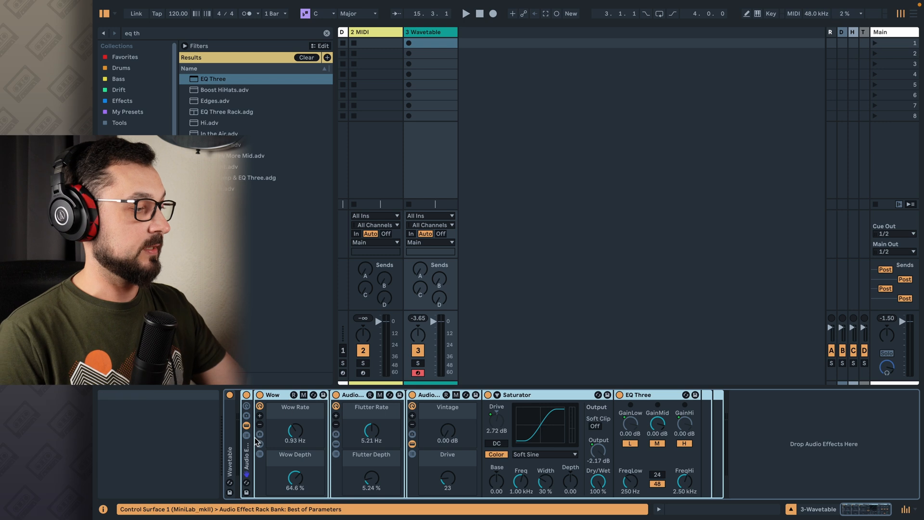
# Show the outer rack's macros and map Wow Rate to Macro 1 and Wow Depth to Macro 4.
pyautogui.click(246, 407)
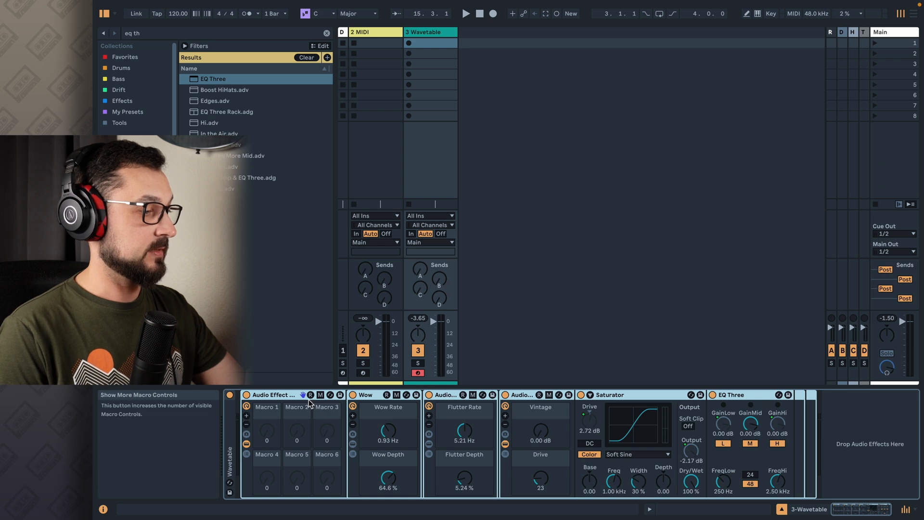
pyautogui.click(320, 395)
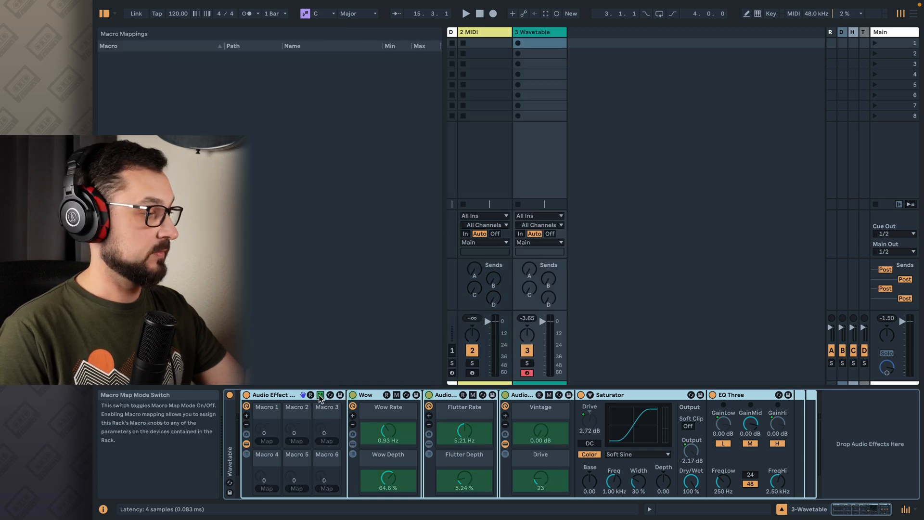
pyautogui.click(388, 432)
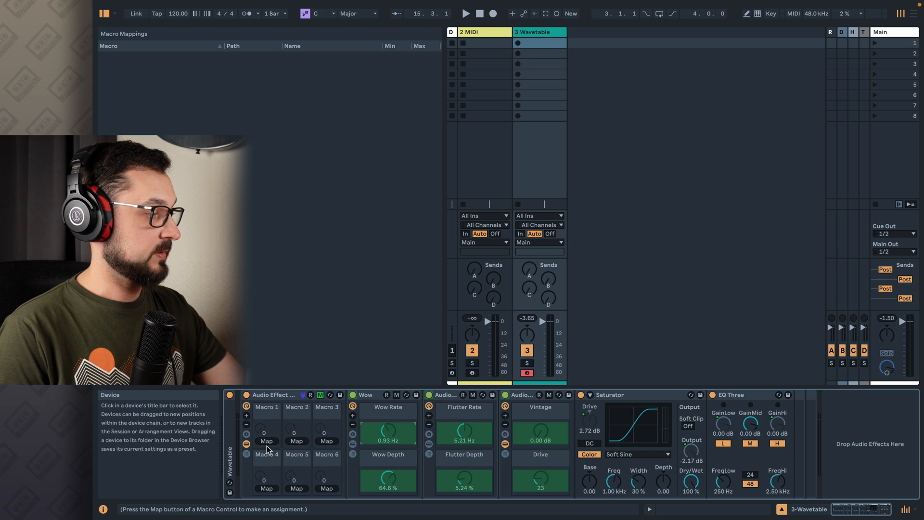
pyautogui.click(267, 440)
pyautogui.click(388, 479)
pyautogui.click(267, 488)
# Map Flutter Rate to the outer rack's Macro 2 and Flutter Depth to Macro 5.
pyautogui.click(464, 432)
pyautogui.click(296, 441)
pyautogui.click(473, 475)
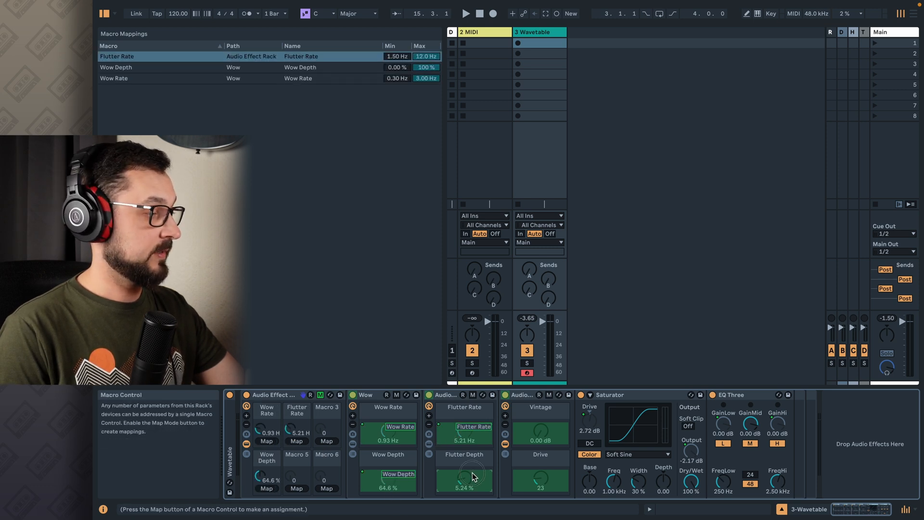
pyautogui.click(301, 488)
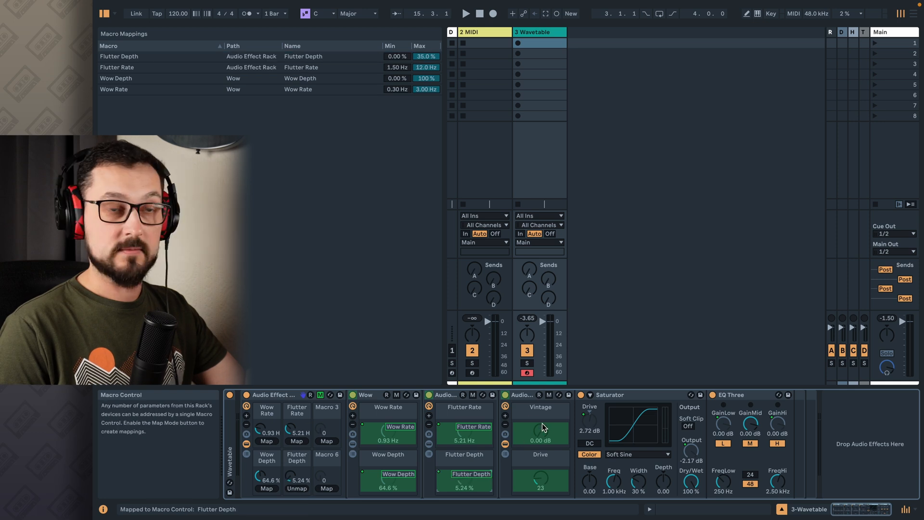
# Map Vintage to the outer rack's Macro 3 and Drive to Macro 6, and leave macro mapping.
pyautogui.click(327, 440)
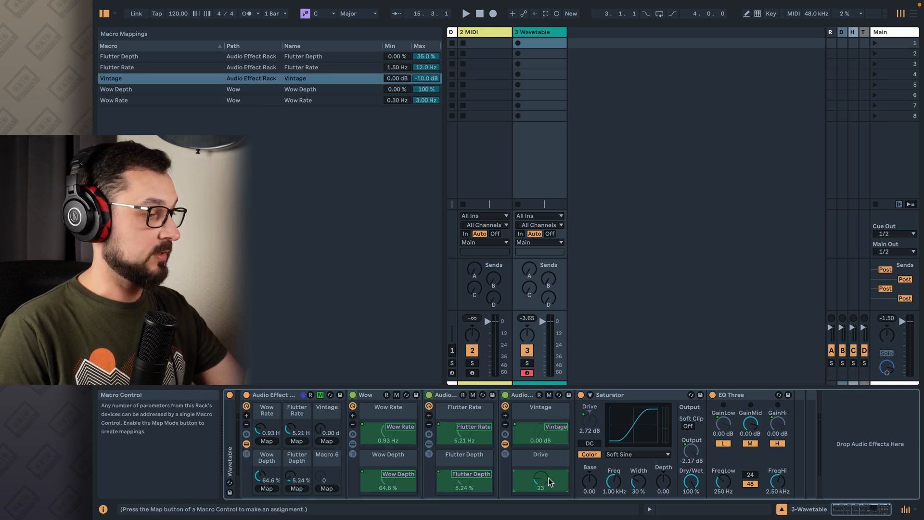
pyautogui.click(327, 489)
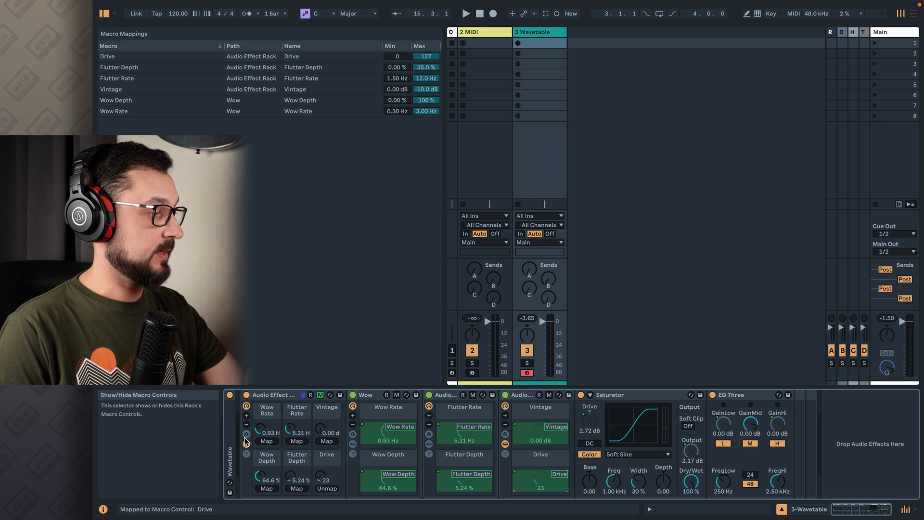
pyautogui.click(320, 395)
# Color the outer rack's Wow Rate and Wow Depth macros blue and its Flutter Rate and Flutter Depth macros yellow.
pyautogui.rightClick(268, 430)
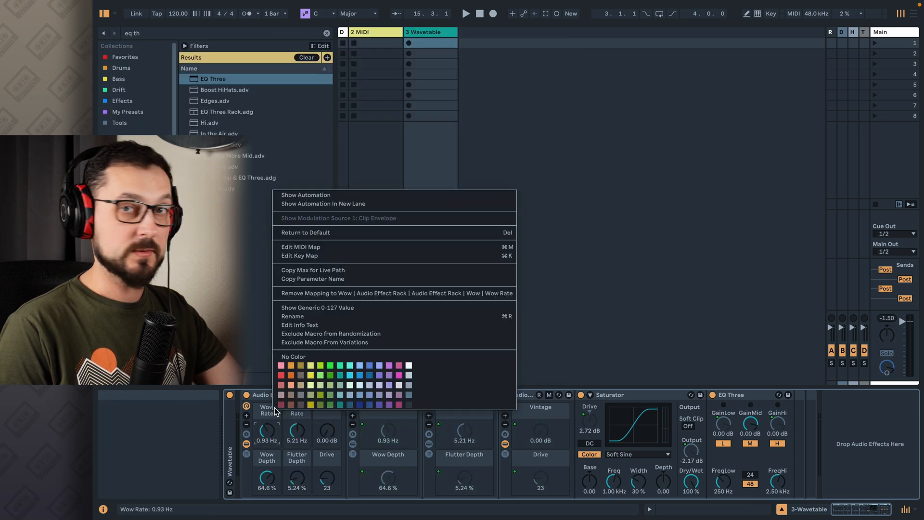
pyautogui.click(369, 367)
pyautogui.rightClick(267, 457)
pyautogui.click(369, 412)
pyautogui.rightClick(291, 412)
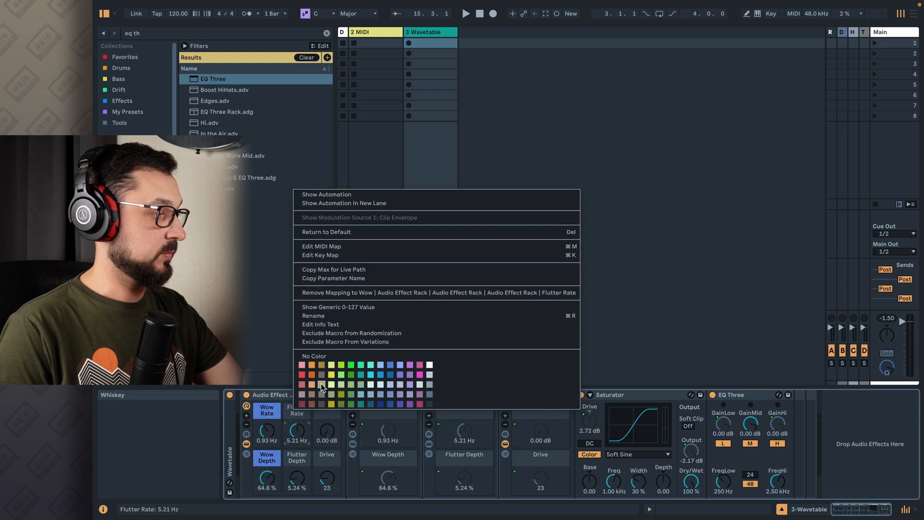
pyautogui.click(331, 371)
# Color the outer rack's Vintage macro Red Ochre and its Drive macro red.
pyautogui.rightClick(324, 428)
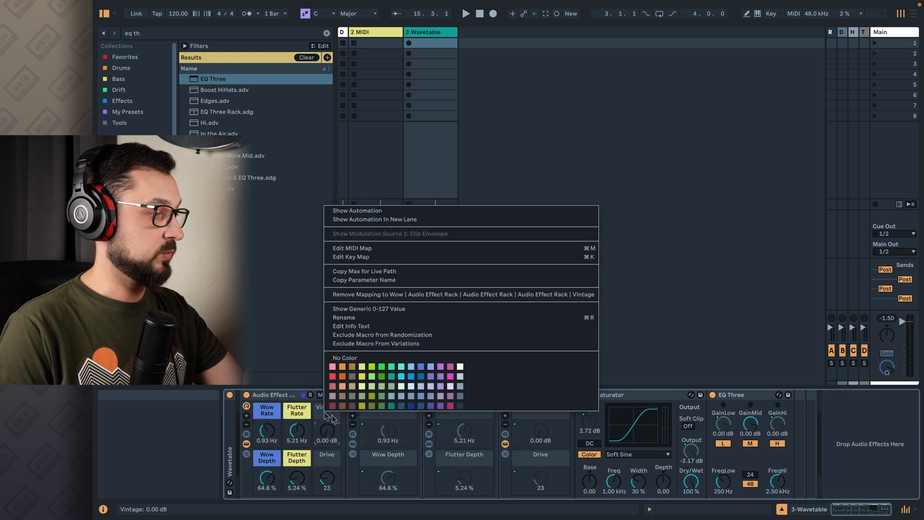
pyautogui.click(342, 407)
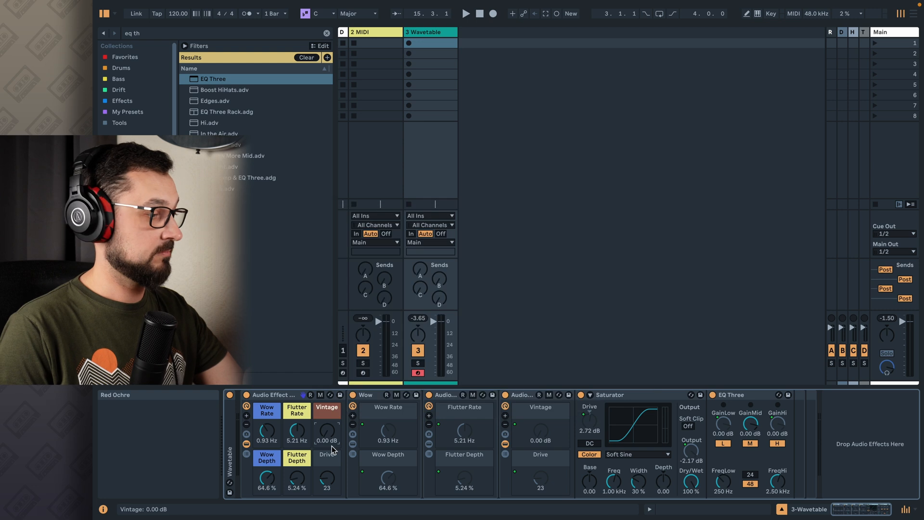
pyautogui.rightClick(334, 453)
pyautogui.click(340, 420)
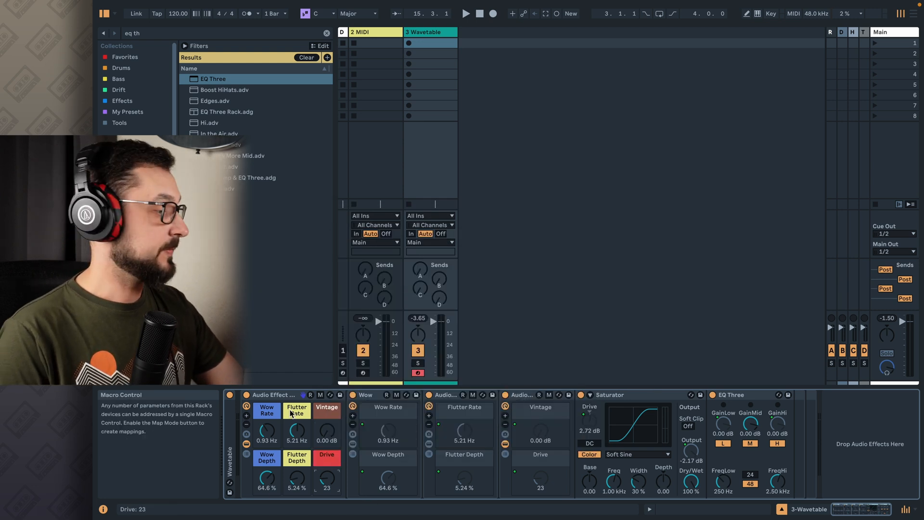
# Hide the outer rack's inner devices and rename the rack as Taper 66.
pyautogui.click(247, 443)
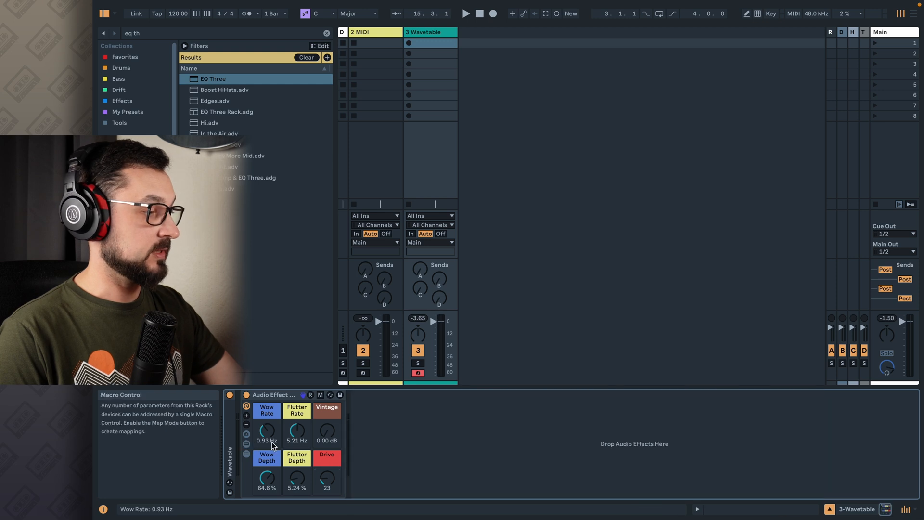
pyautogui.click(269, 394)
pyautogui.hotkey('ctrl', 'r')
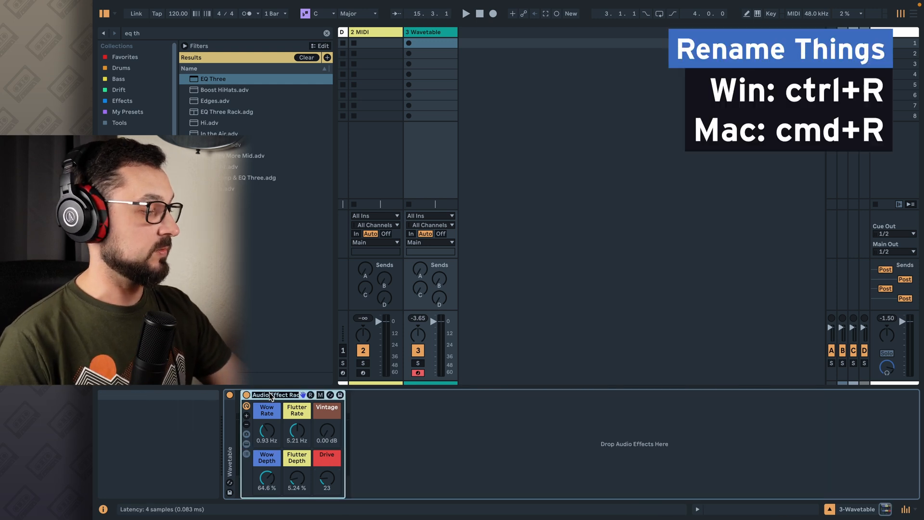
pyautogui.write('Tap')
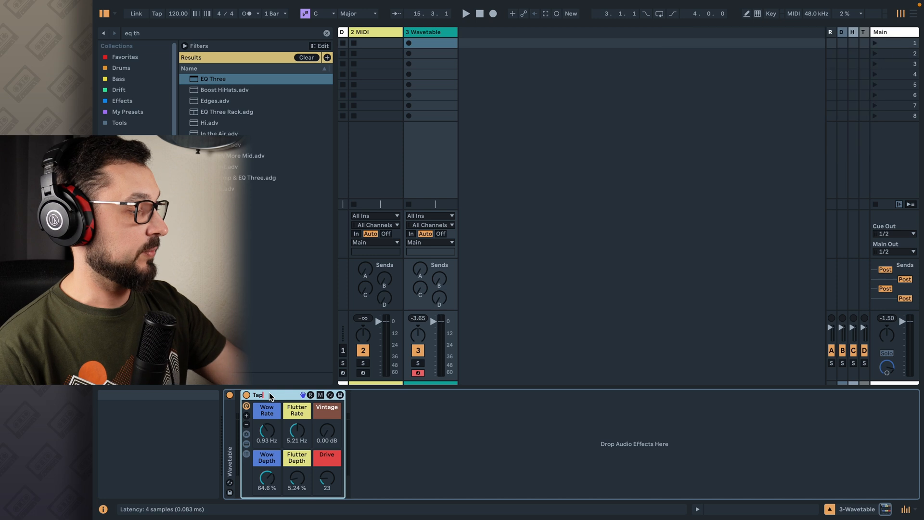
pyautogui.write('er 66')
pyautogui.press('Return')
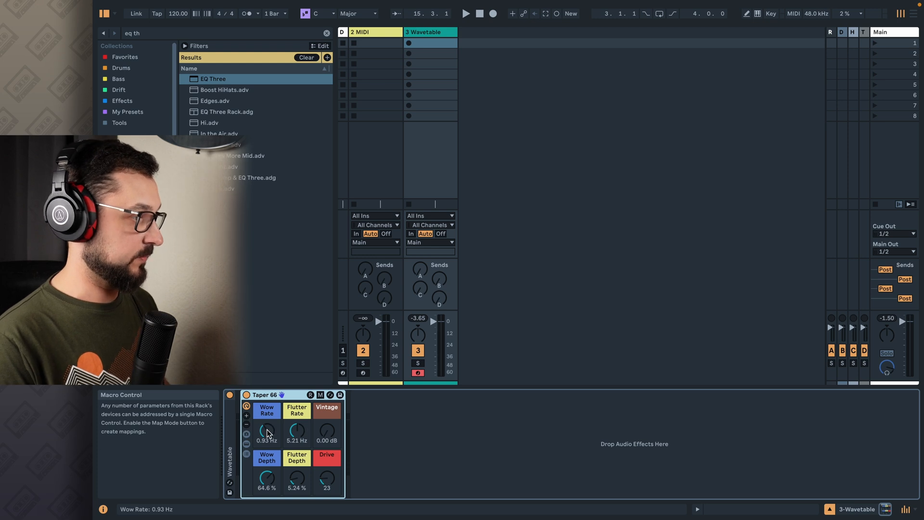
# Set Wow Depth to 60.6 %, Flutter Depth to 23.1 %, Flutter Rate to 5.46 Hz and Drive to 0 on the Taper 66 rack.
pyautogui.doubleClick(268, 479)
pyautogui.doubleClick(326, 477)
pyautogui.doubleClick(297, 478)
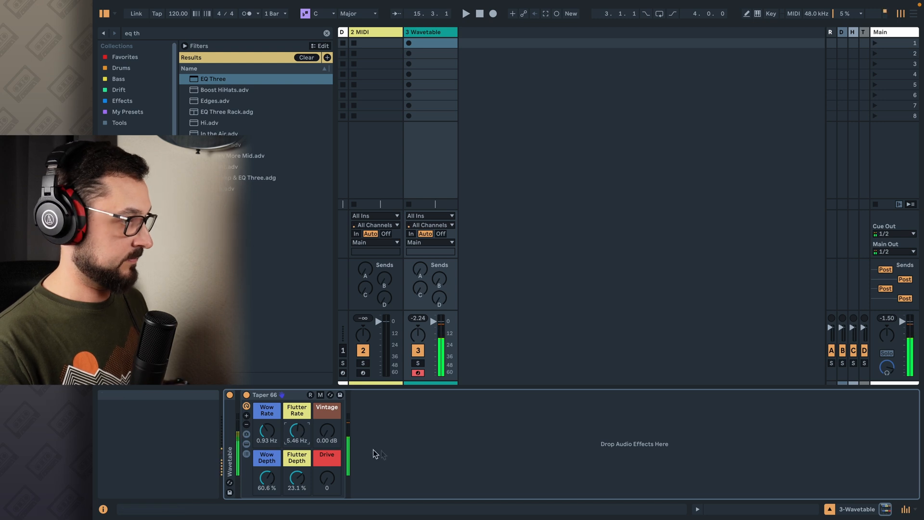
# Audition the Vintage and Drive macros on the Taper 66 rack, leaving Vintage at -5.67 dB and Drive at 39.
pyautogui.moveTo(326, 430); pyautogui.dragTo(327, 433)
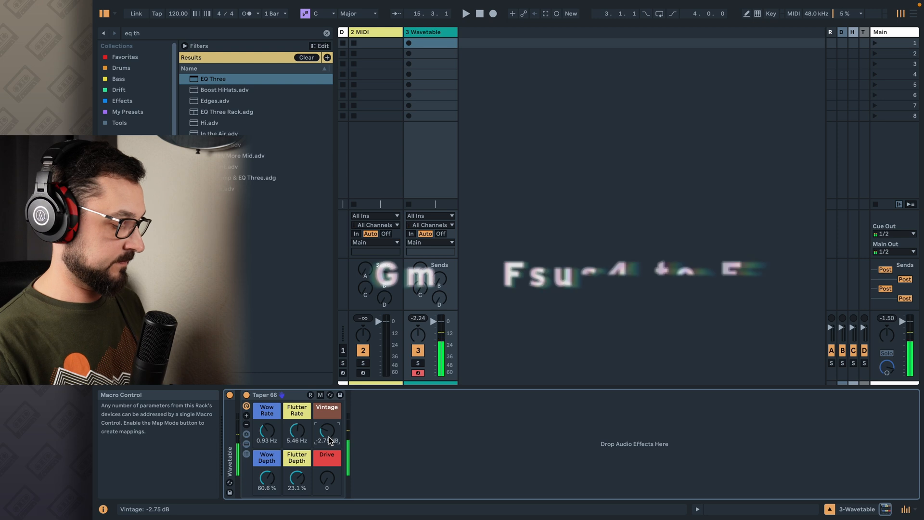
pyautogui.click(327, 478)
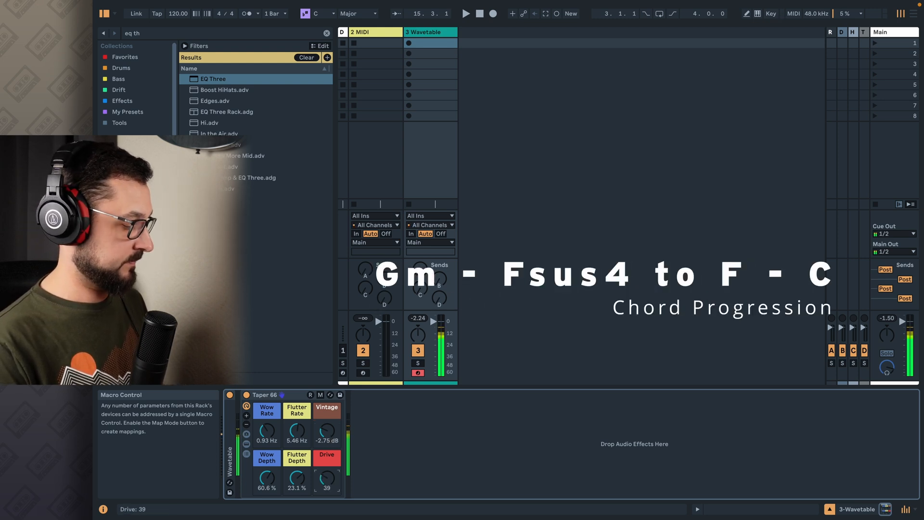
pyautogui.moveTo(326, 429); pyautogui.dragTo(326, 435)
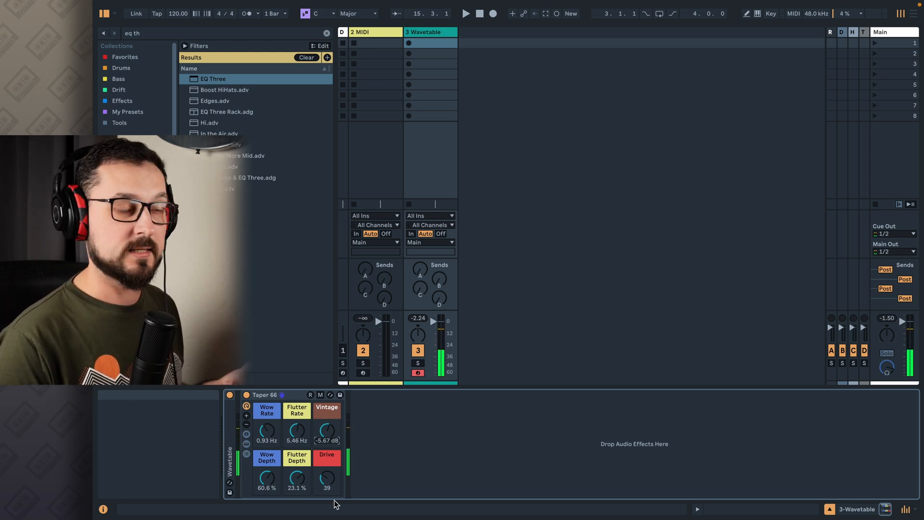
# Load the favorite Grand Piano Equal Mellow Production preset on a new track and copy the Taper 66 rack from the Wavetable track onto it.
pyautogui.click(123, 55)
pyautogui.moveTo(269, 156); pyautogui.dragTo(513, 130)
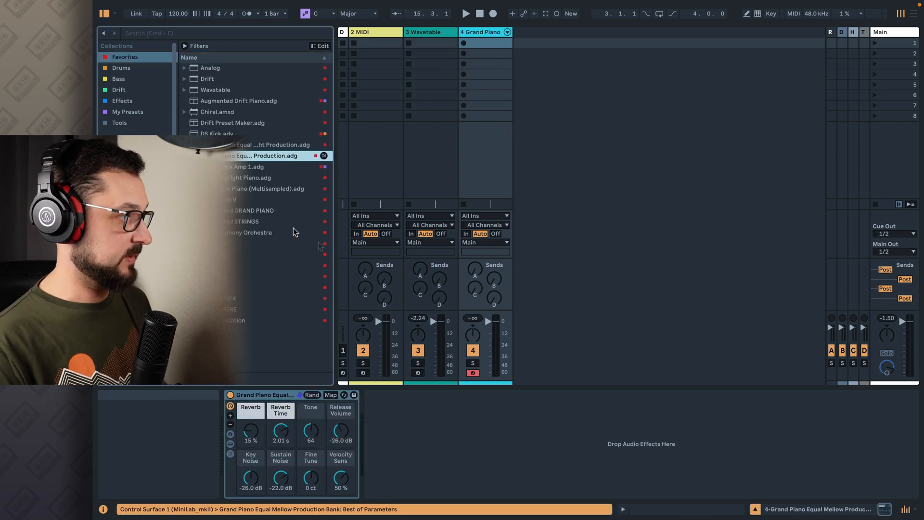
pyautogui.click(421, 32)
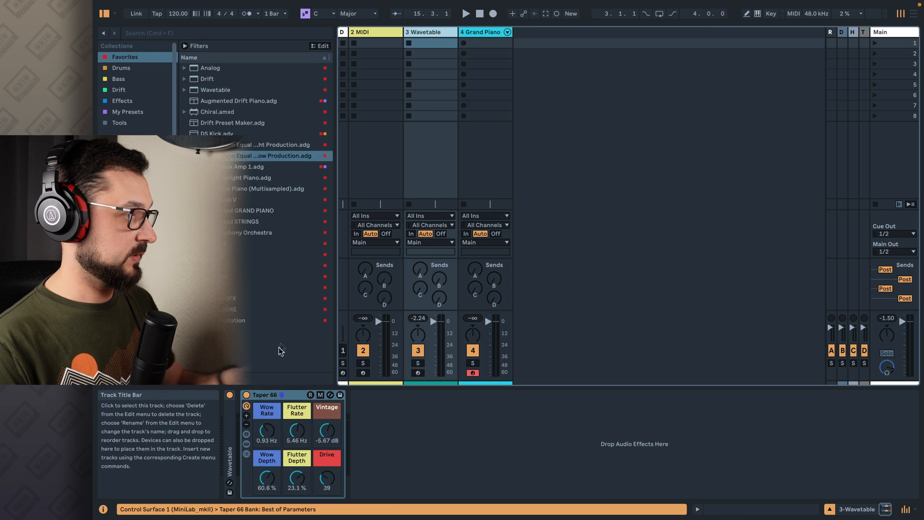
pyautogui.moveTo(292, 394); pyautogui.dragTo(465, 147)
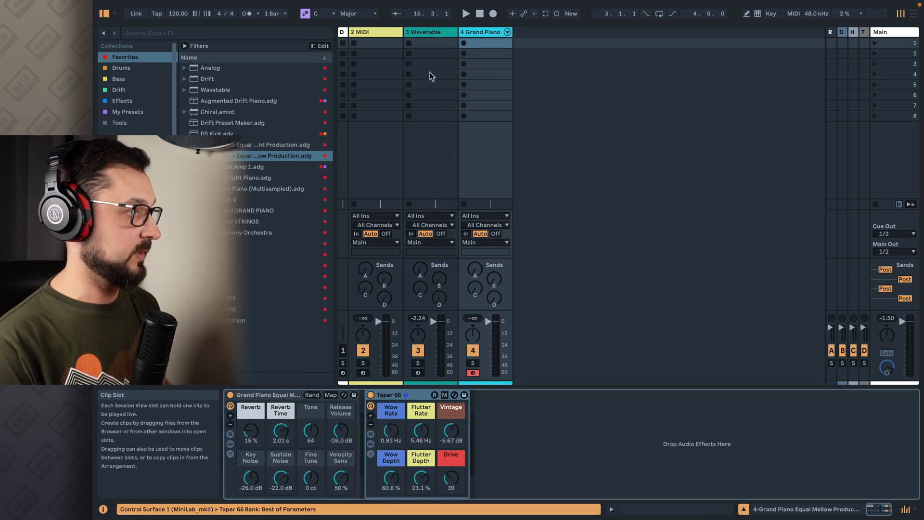
pyautogui.click(431, 31)
pyautogui.click(462, 33)
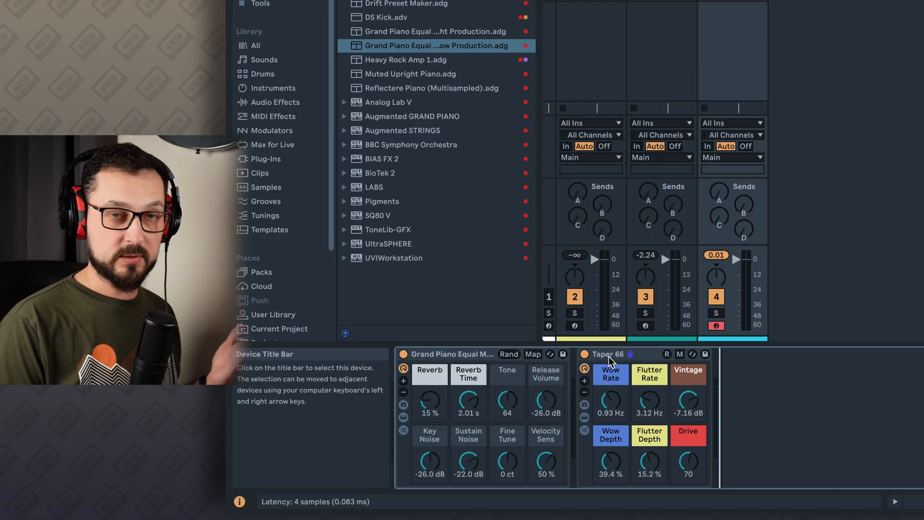
# Save the piano track's Taper 66 rack to the User Library as Taper 66.adg and tag it with My Presets.
pyautogui.click(608, 357)
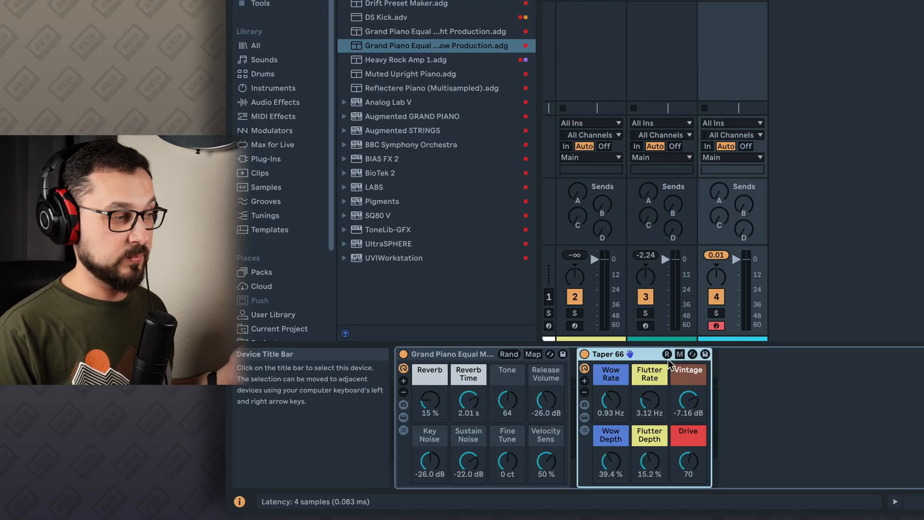
pyautogui.click(704, 355)
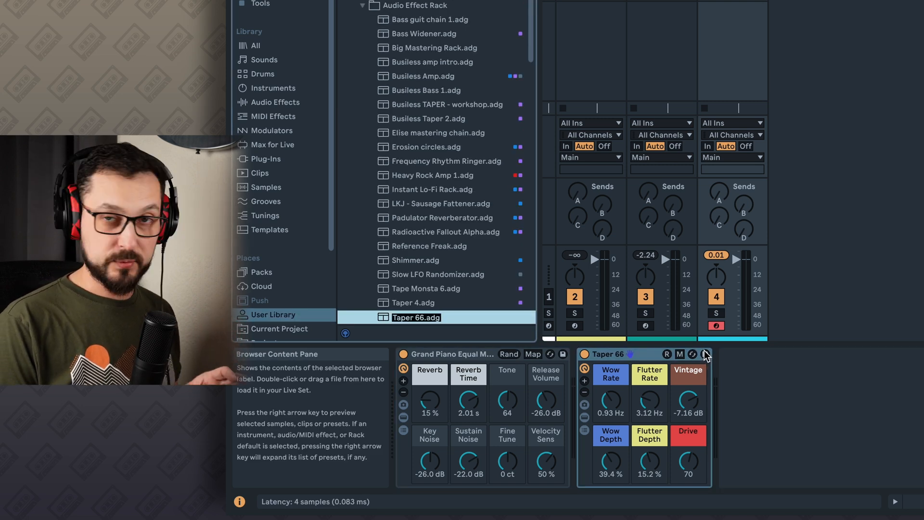
pyautogui.press('Return')
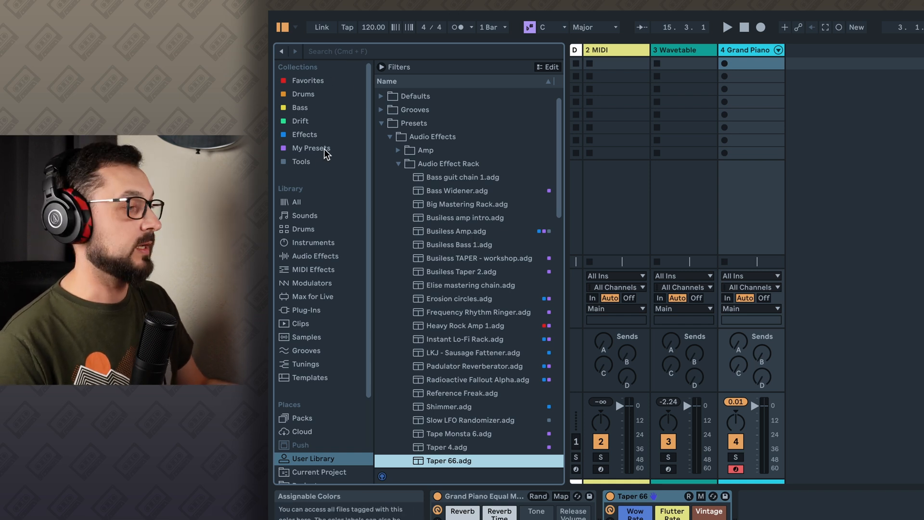
pyautogui.rightClick(507, 460)
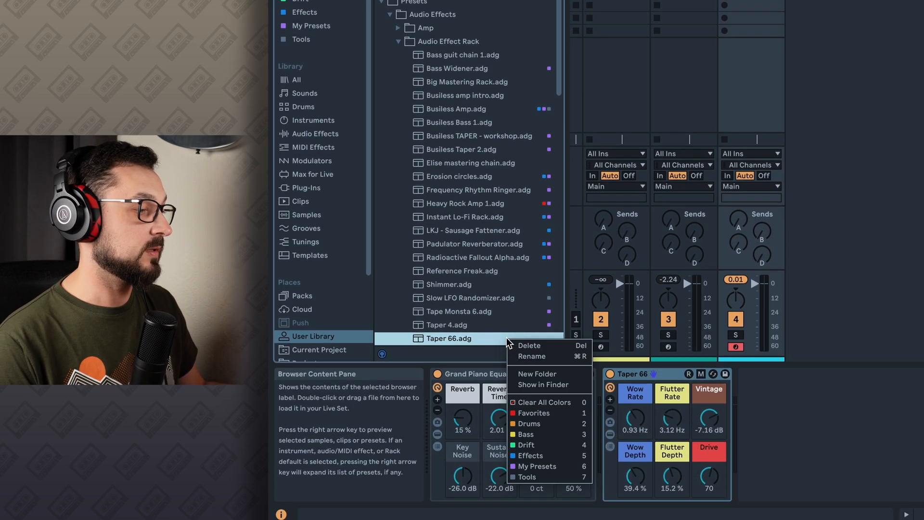
pyautogui.click(562, 467)
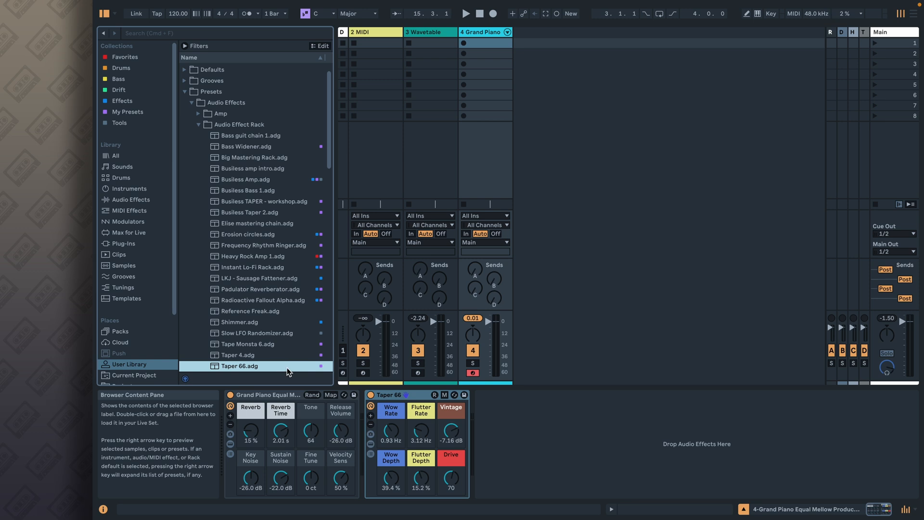
# Add the Radioactive Fallout Alpha rack from the User Library after Taper 66 on the Wavetable track.
pyautogui.click(427, 34)
pyautogui.scroll(-2, 269, 315)
pyautogui.scroll(-3, 268, 314)
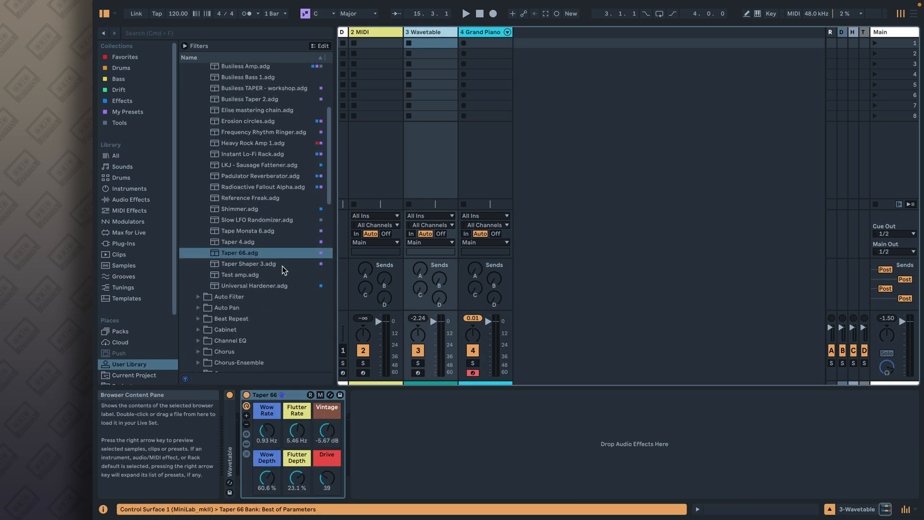
pyautogui.scroll(2, 276, 252)
pyautogui.click(273, 205)
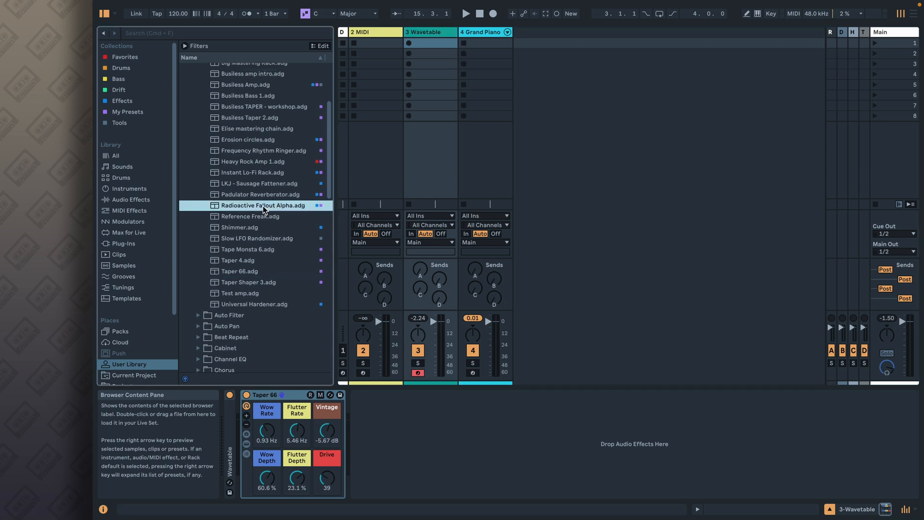
pyautogui.moveTo(263, 206); pyautogui.dragTo(414, 450)
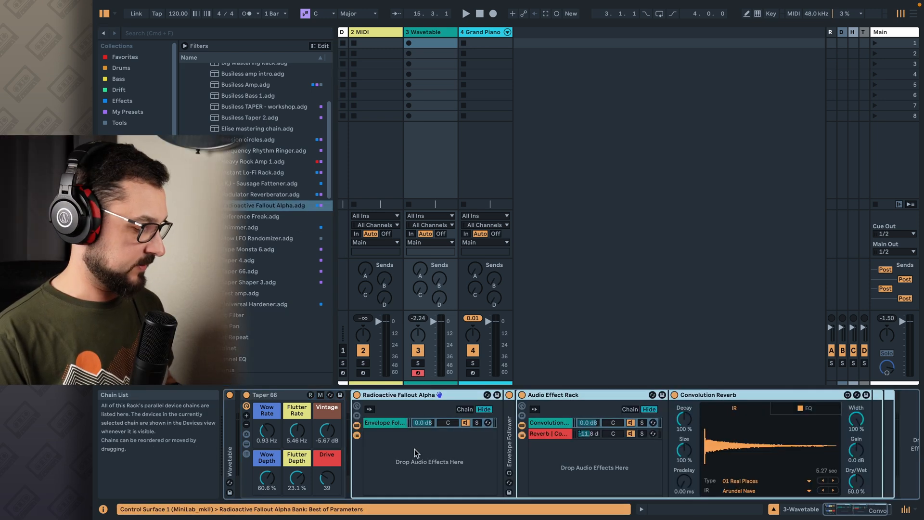